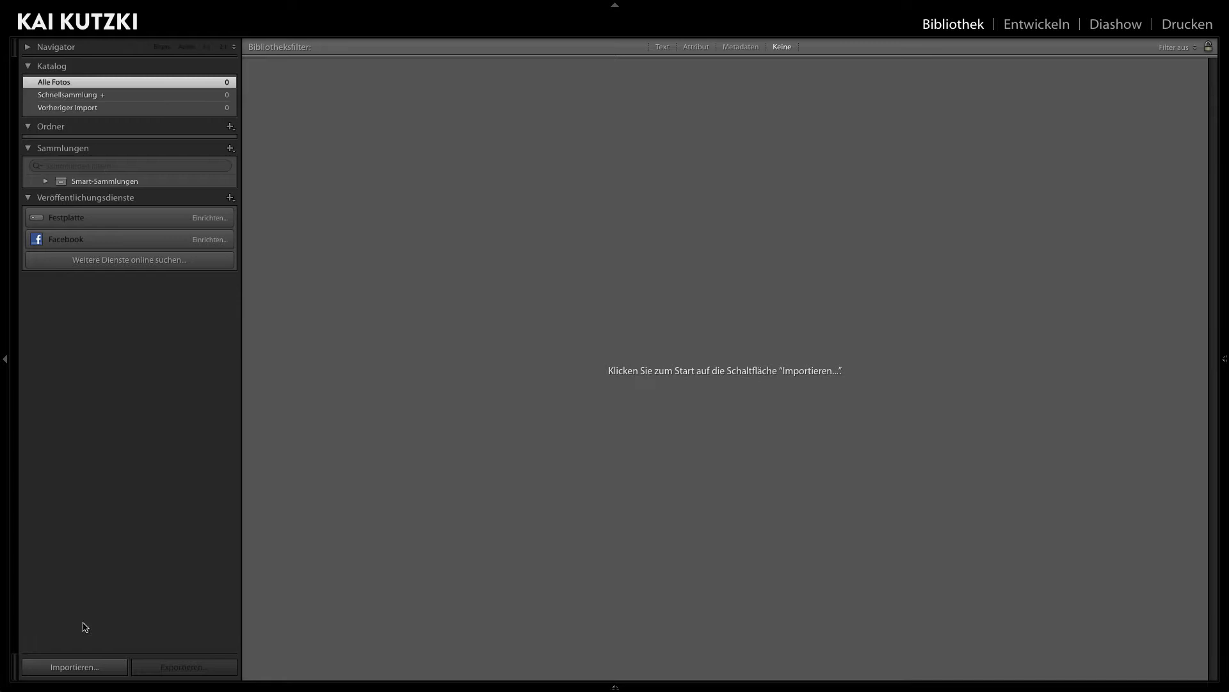
Open the import window and collapse the 00-PRIVATE-BILDER folder and HDD tree in Quelle.
left_click(81, 668)
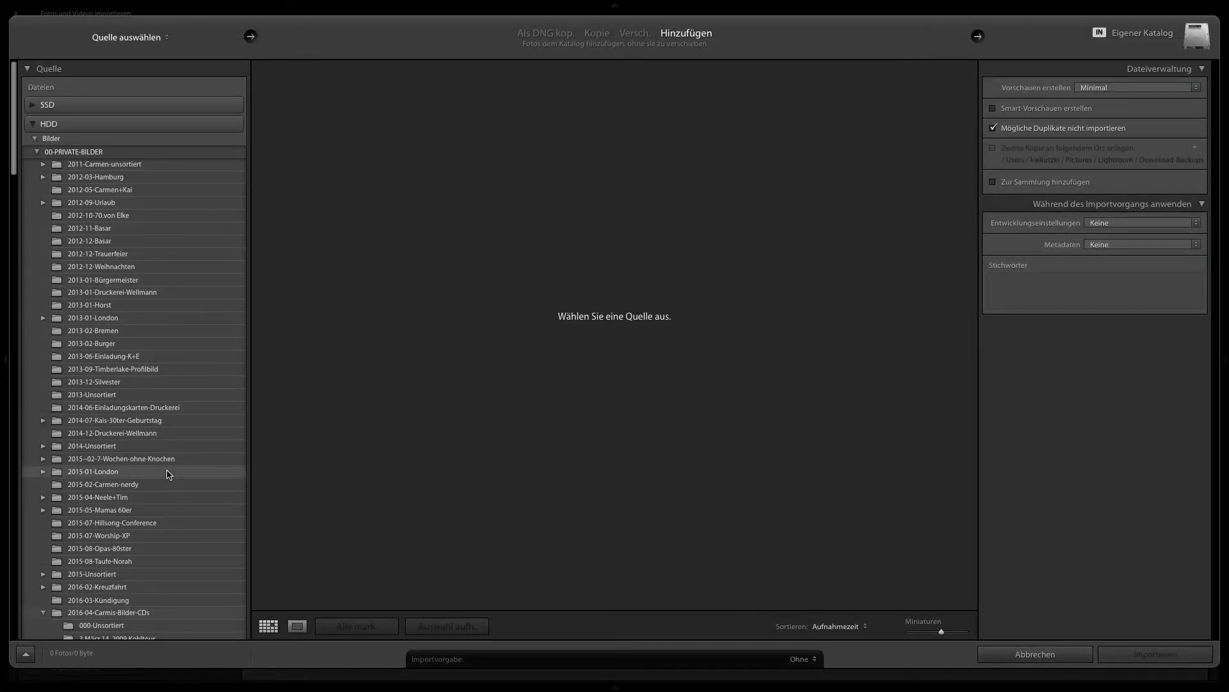
left_click(37, 152)
left_click(33, 124)
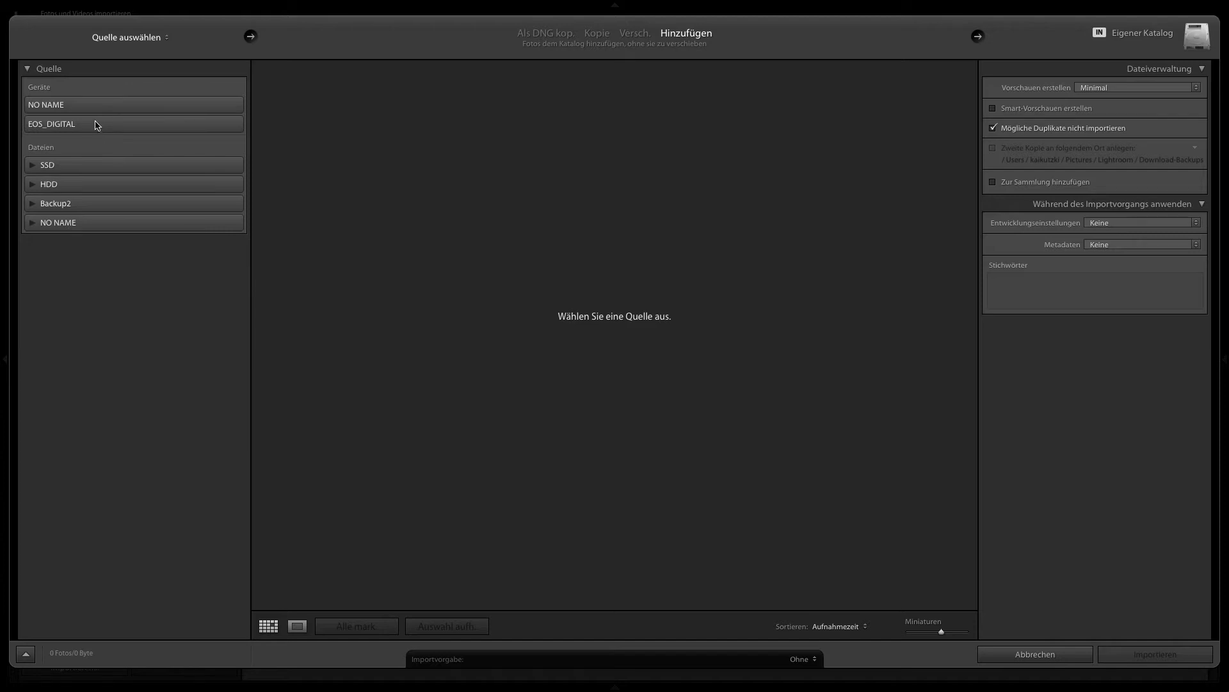
Preview the contents of the NO NAME and EOS_DIGITAL memory cards under Geräte.
left_click(106, 107)
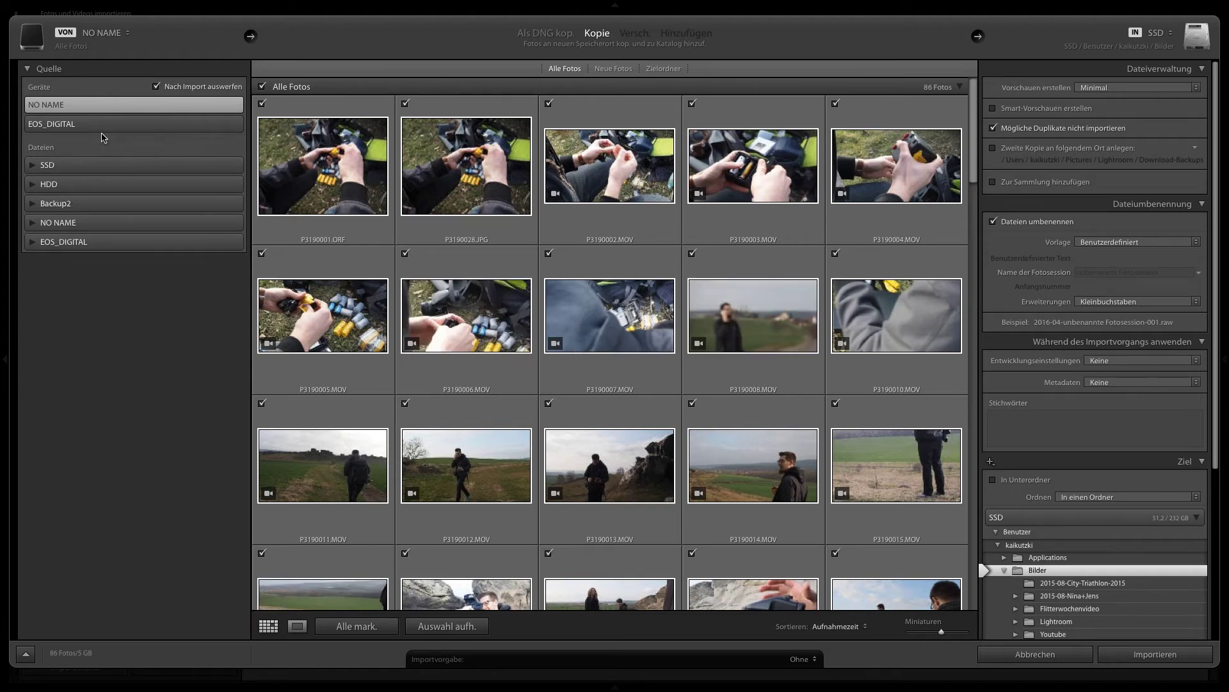
left_click(103, 125)
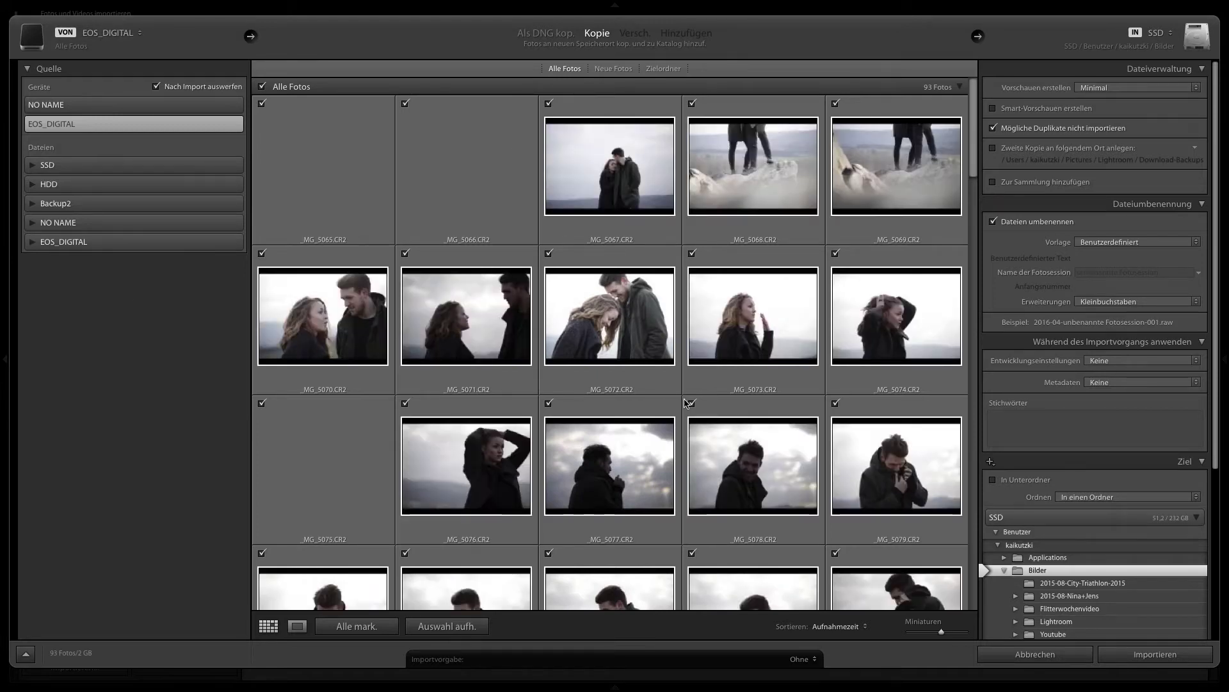
left_click(198, 107)
left_click(198, 125)
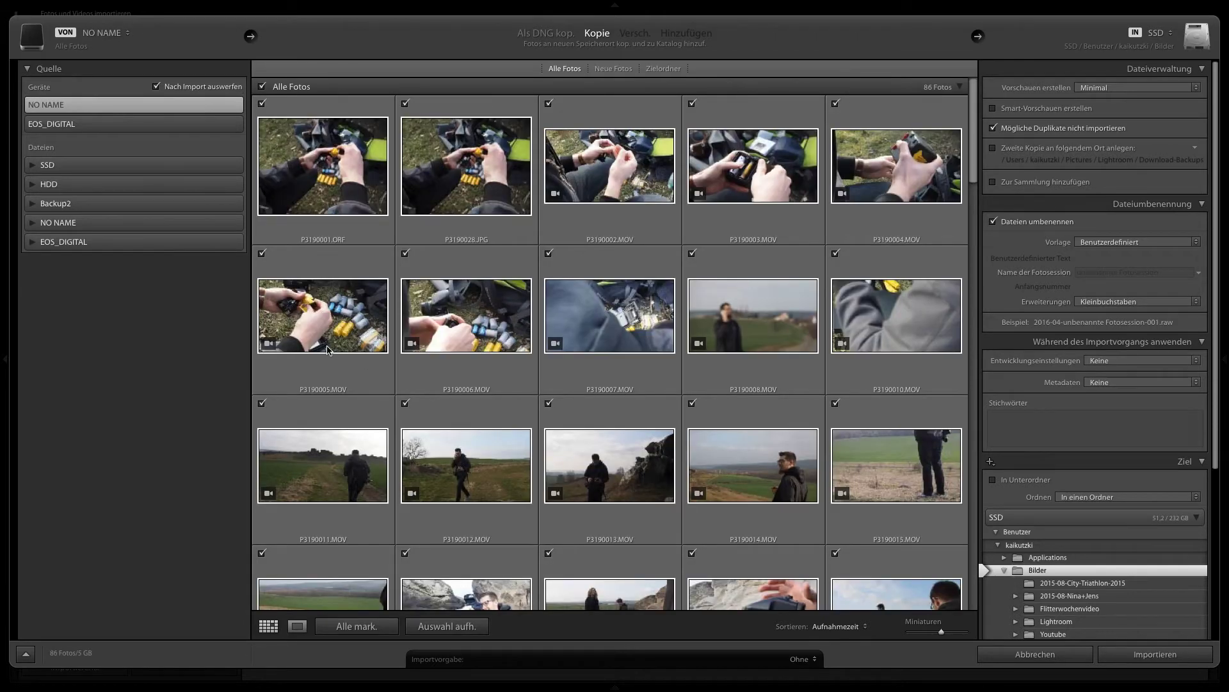
Expand both cards under Dateien and select NO NAME > DCIM as the import source.
left_click(32, 222)
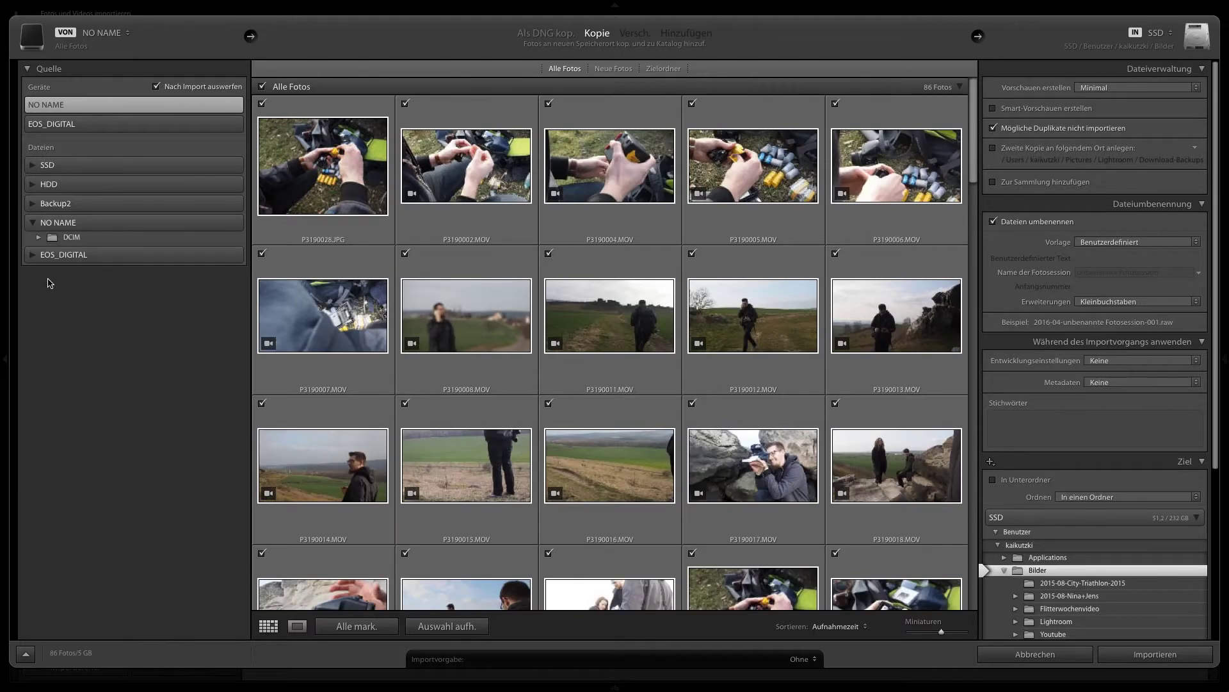
left_click(31, 255)
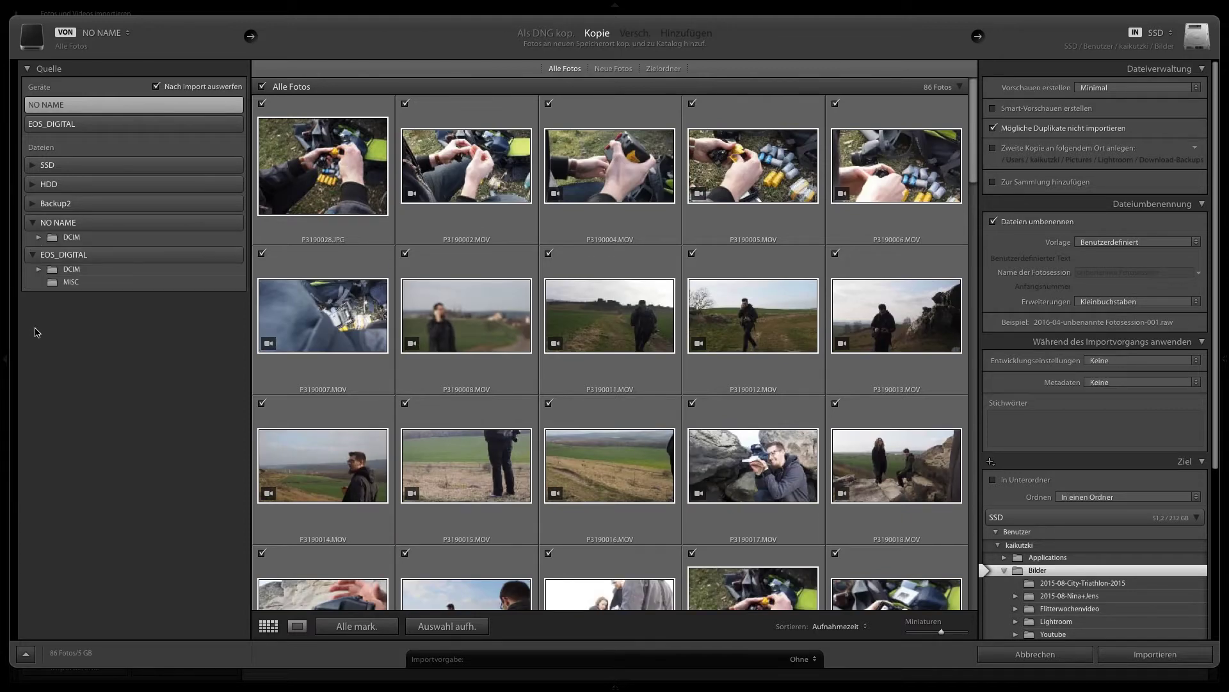
left_click(75, 237)
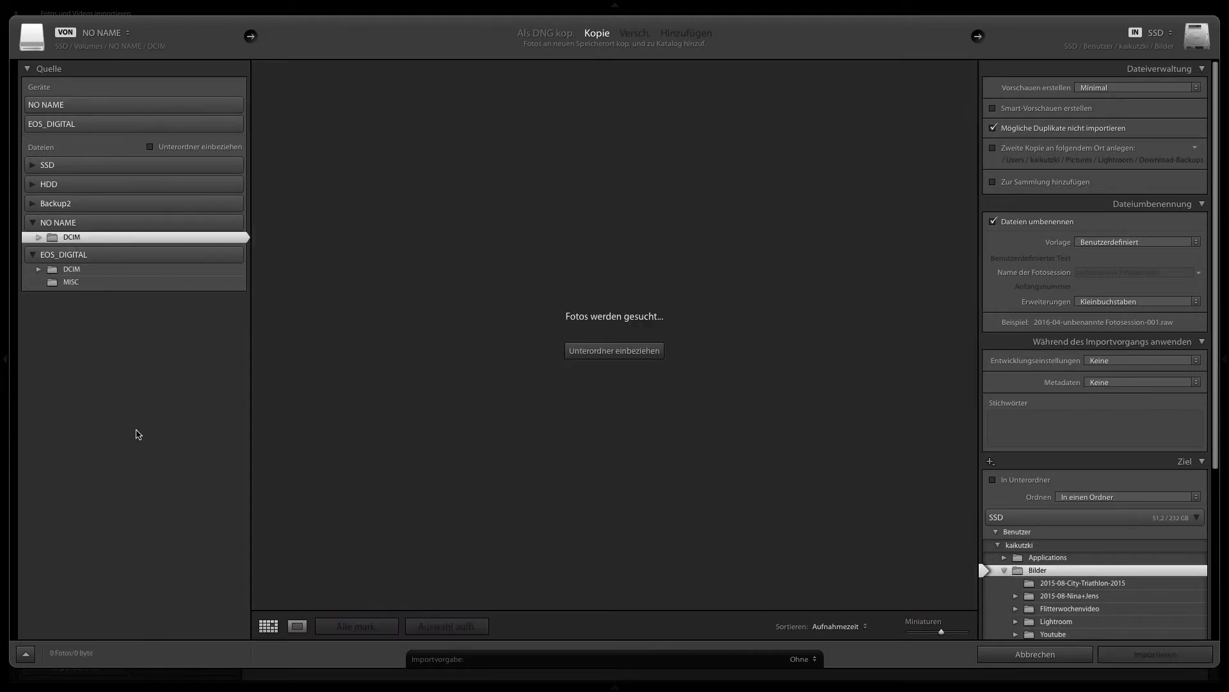
Include subfolders and add EOS_DIGITAL > DCIM as a second source, queuing 179 files (7 GB).
left_click(614, 352)
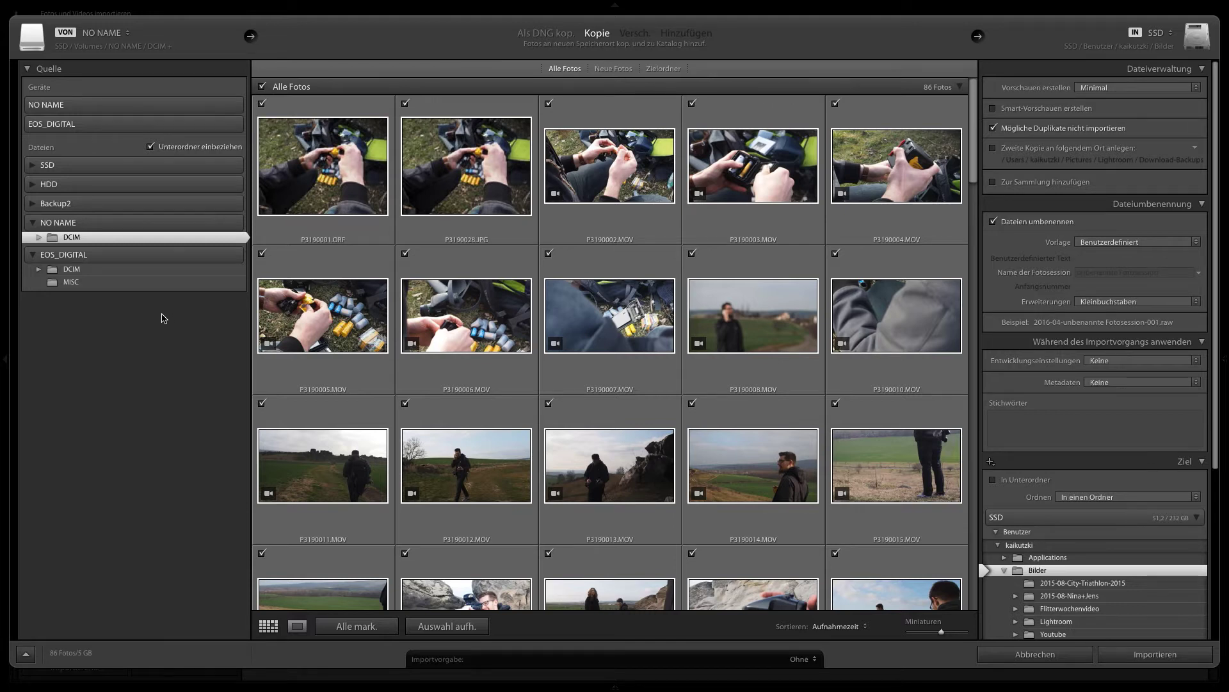
left_click(155, 274)
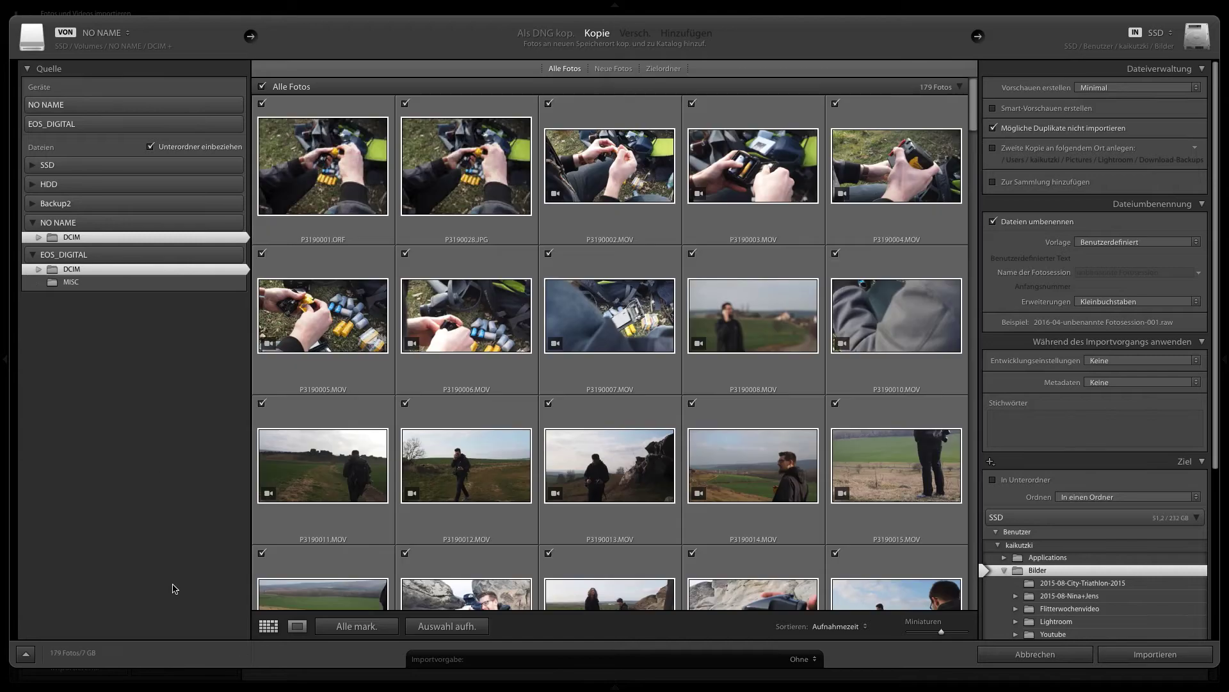
scroll(578, 489, "down", 5)
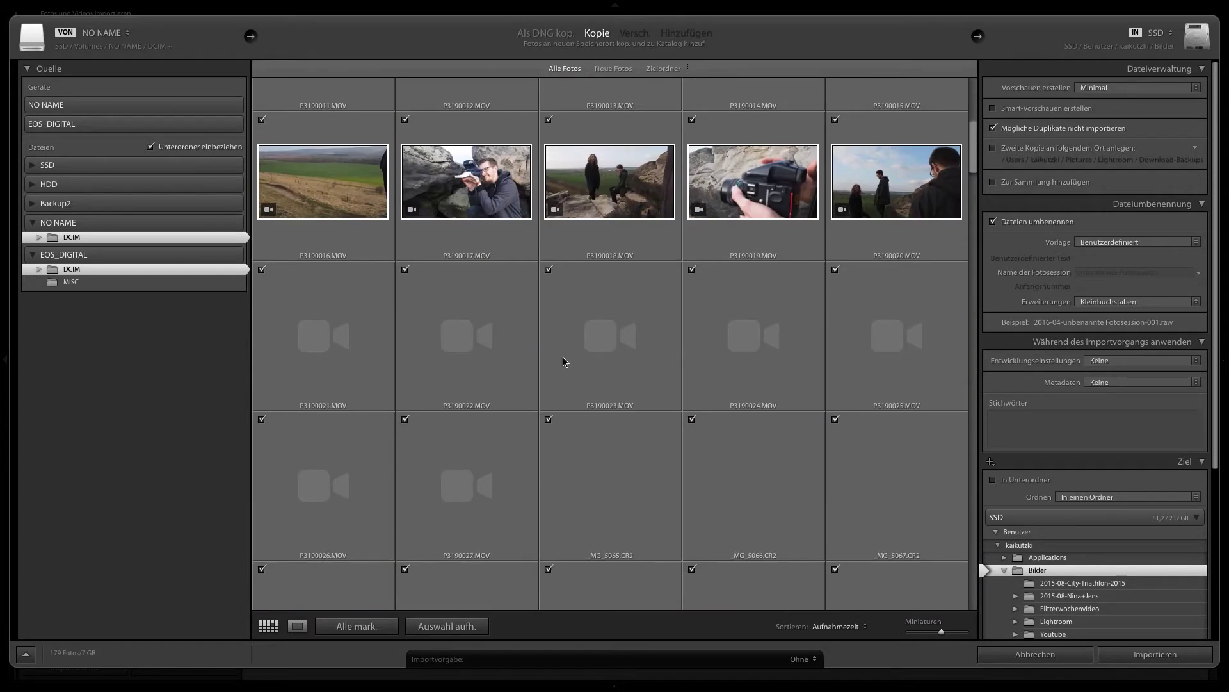
scroll(549, 467, "down", 4)
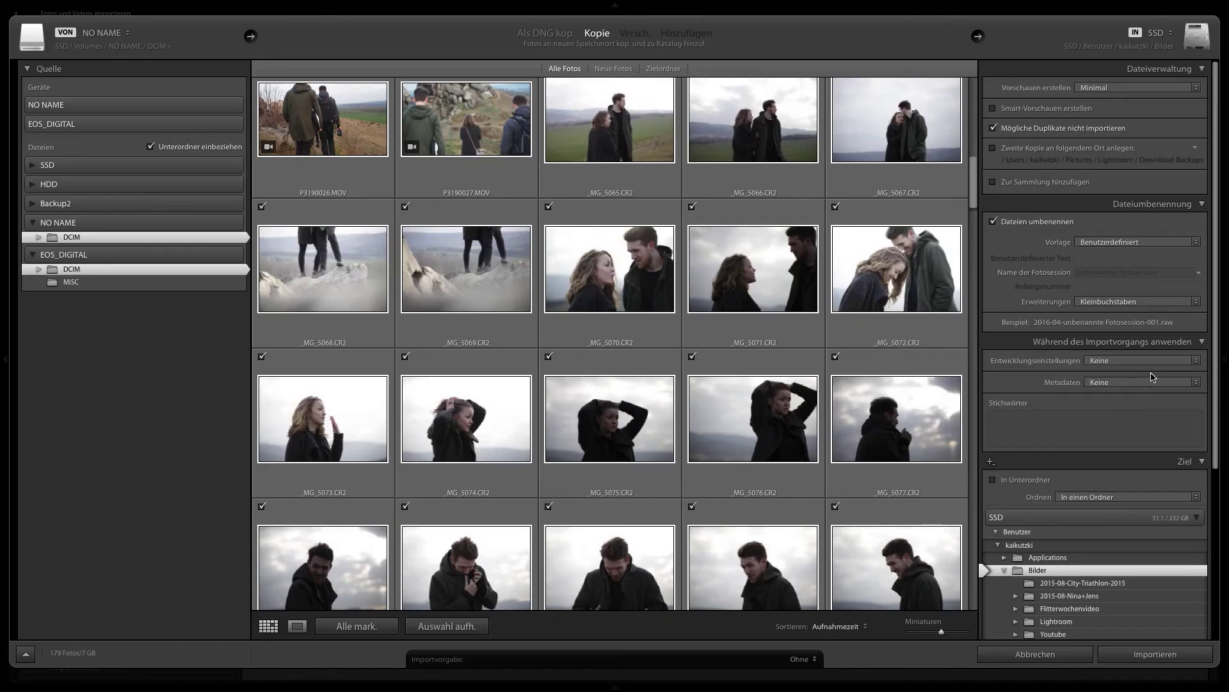
Apply the VSCO Kodak Portra 800 preset from Momentane Favoriten as the import develop setting.
left_click(1147, 362)
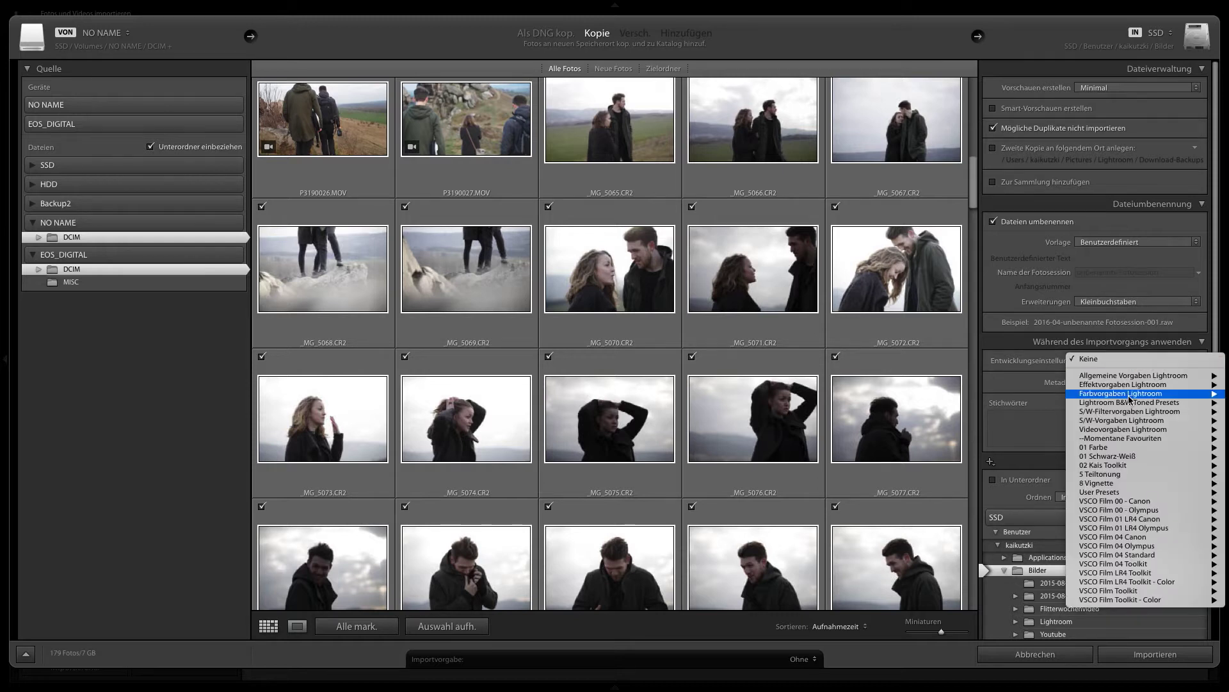
mouse_move(1120, 438)
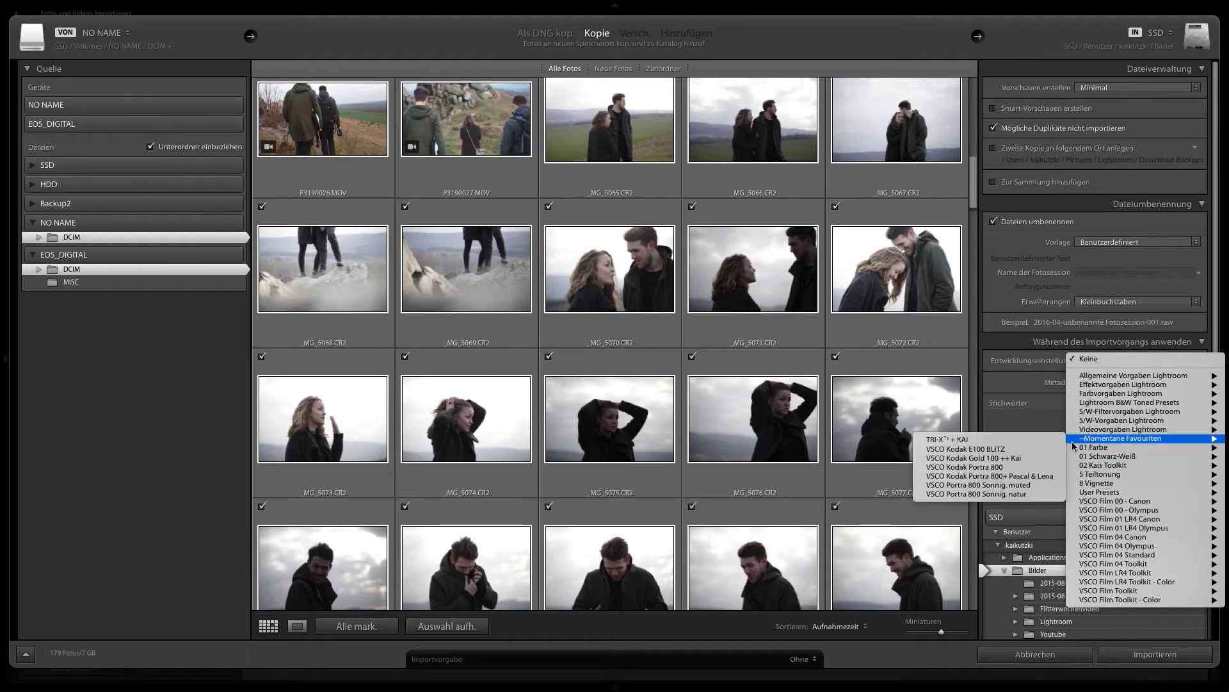
left_click(1008, 468)
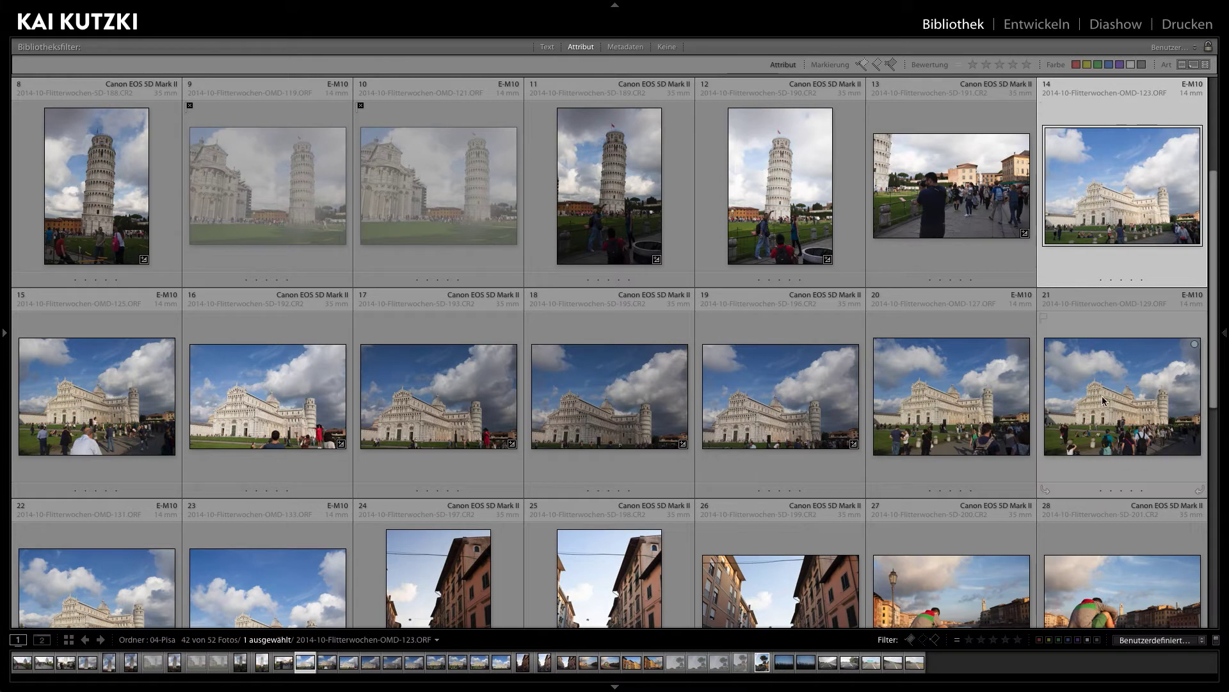
left_click(1139, 417, "shift")
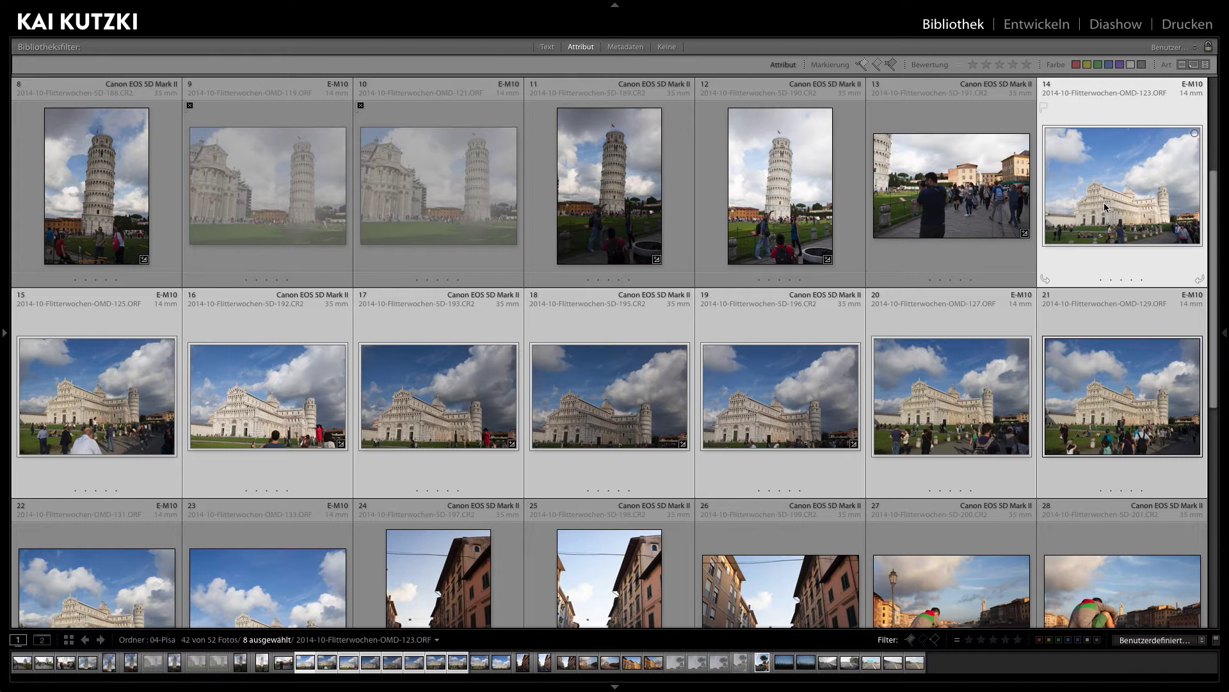
left_click(593, 399)
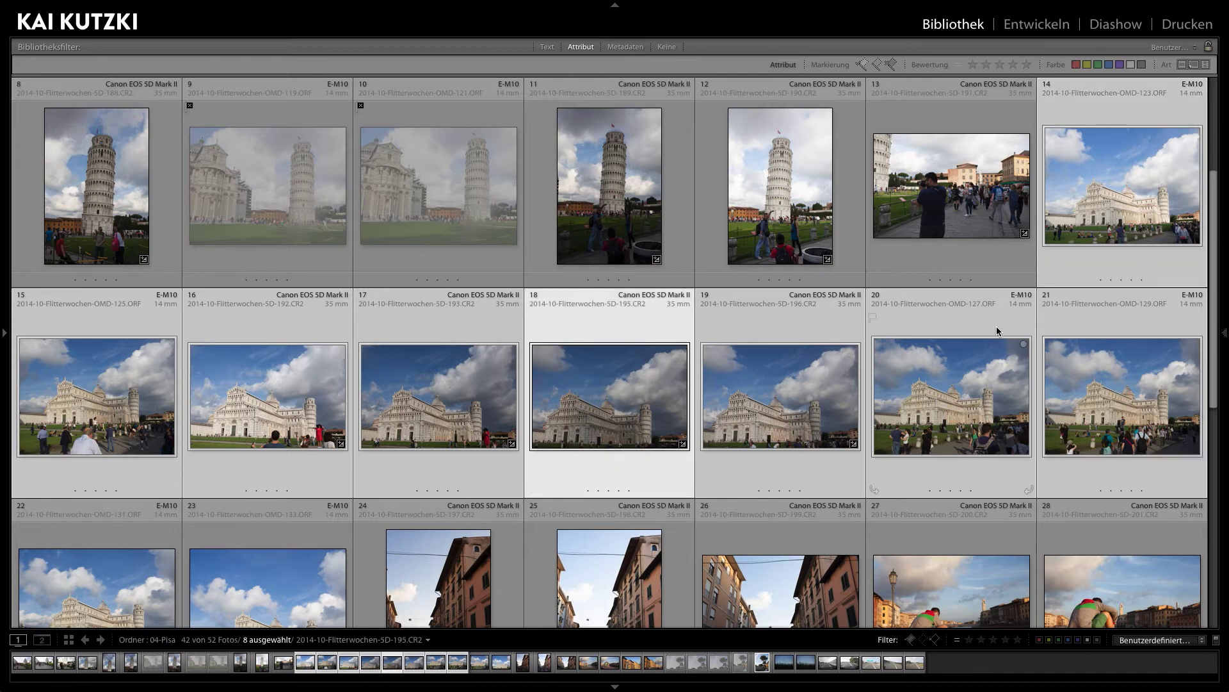
left_click(942, 407)
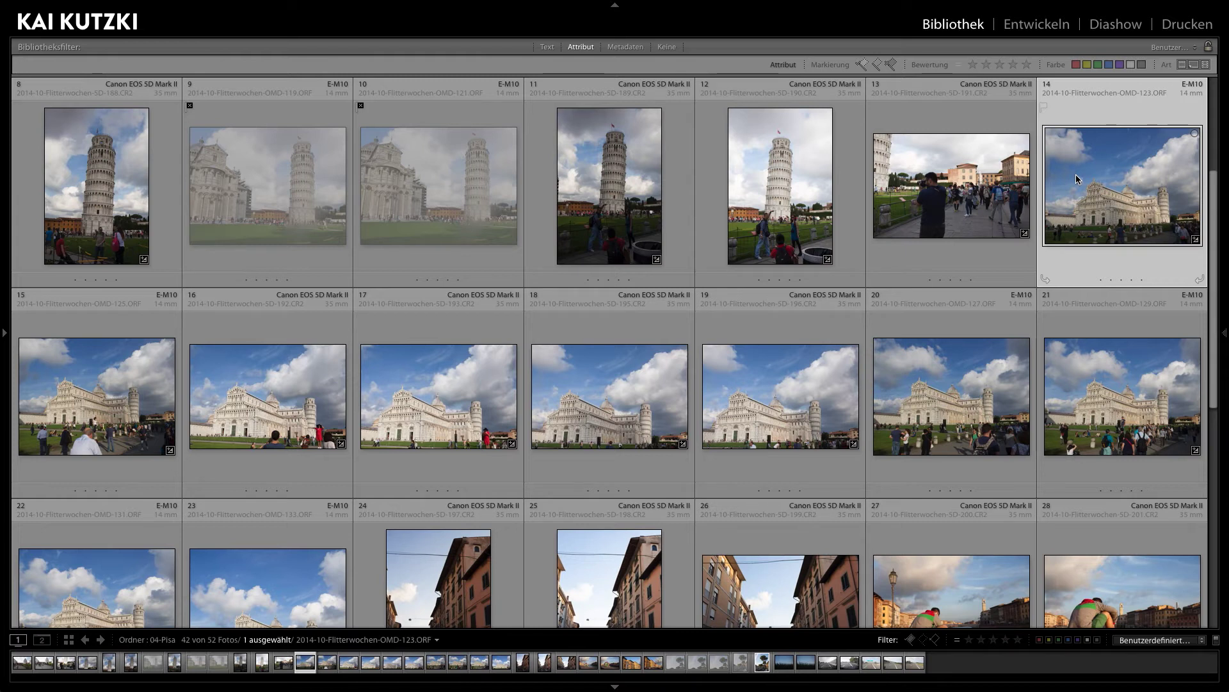
In Loupe view from photo 14, reject photos 16, 17, 19 and 21 and pick 18 and 20.
double_click(1076, 174)
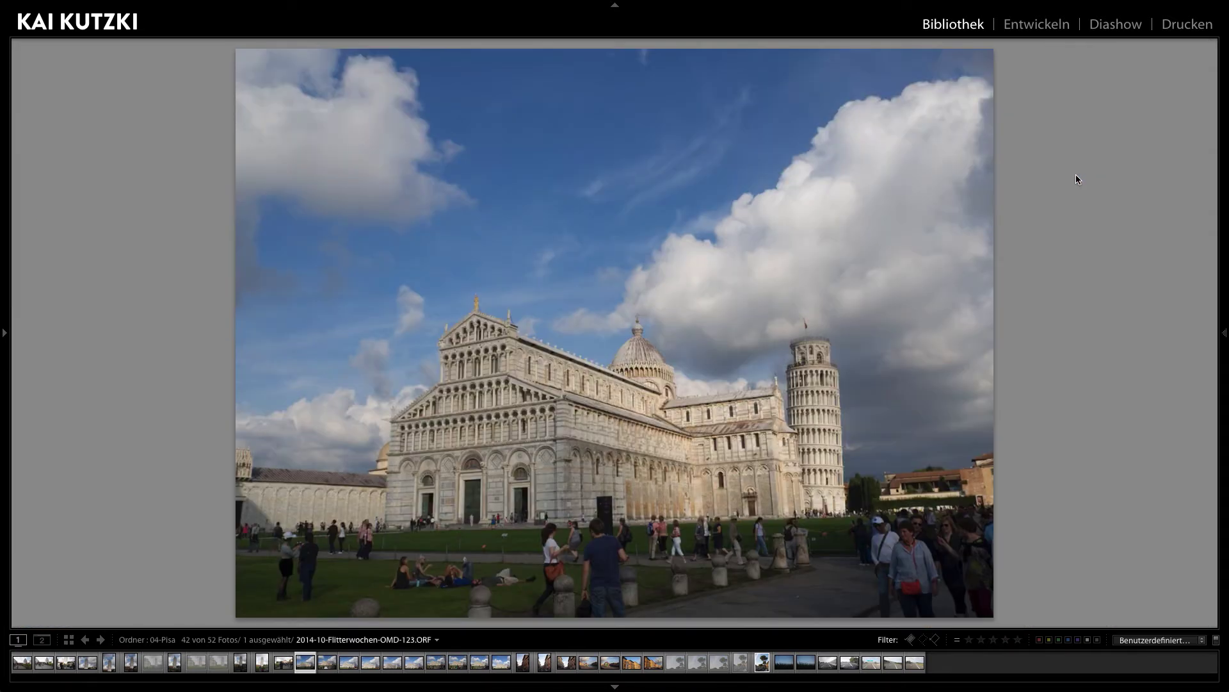
key("x")
key("Right")
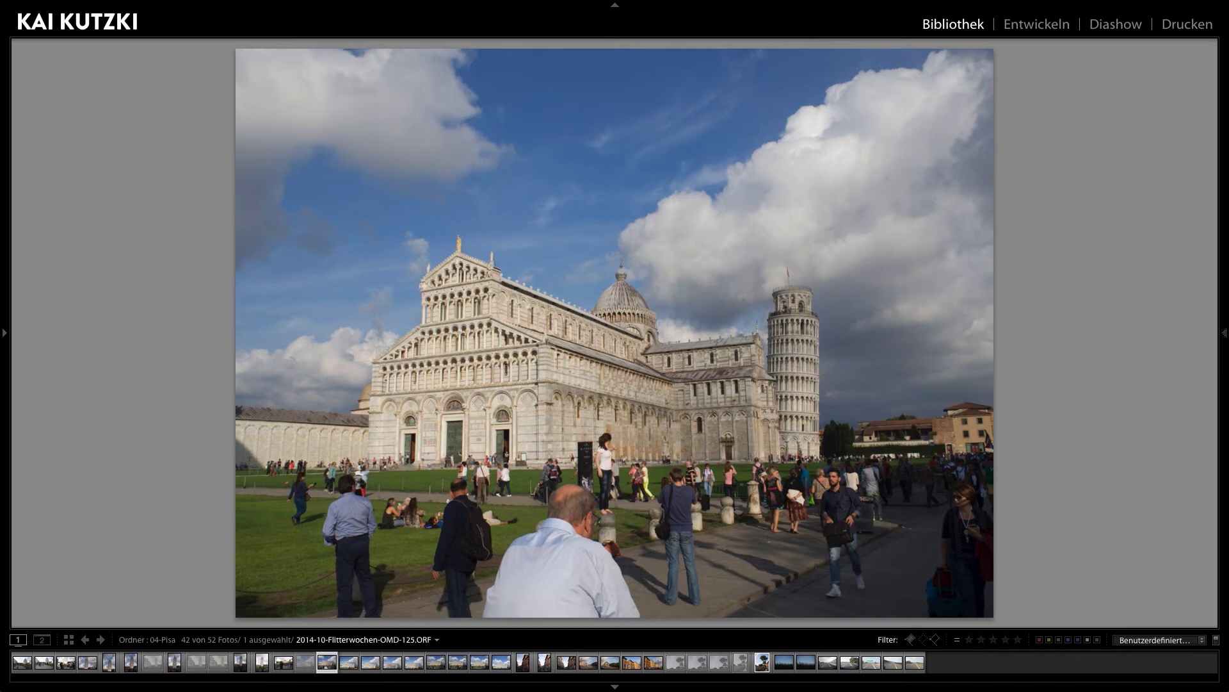
key("x")
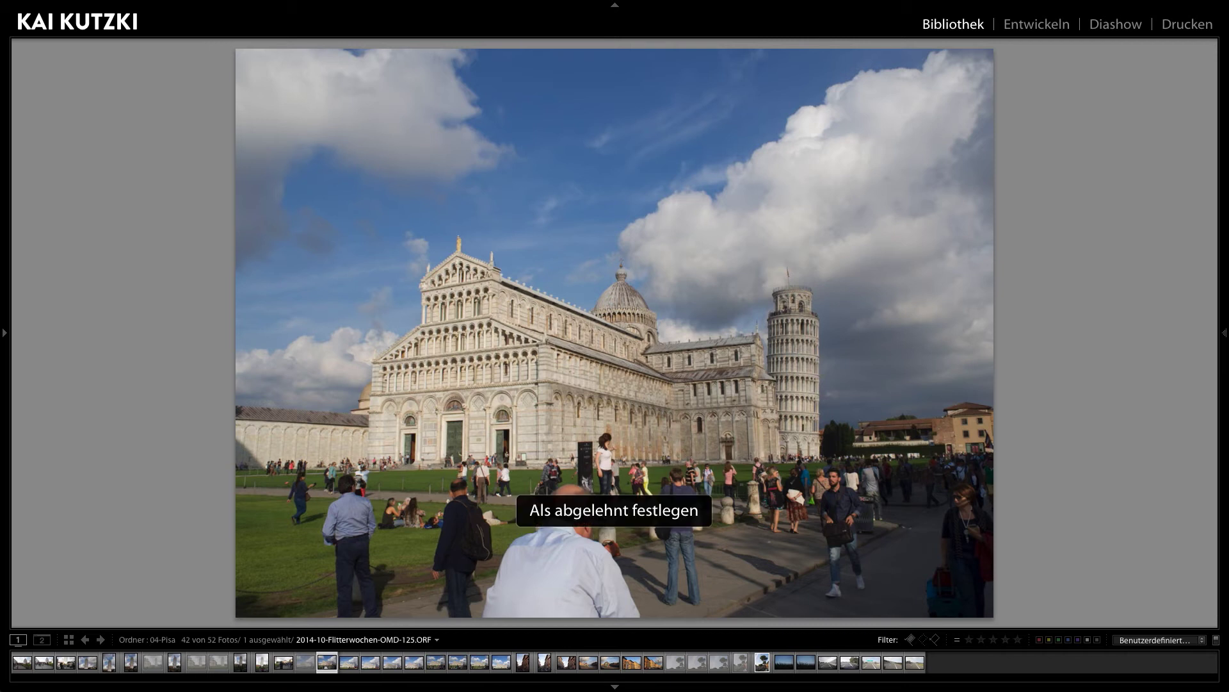
key("Right")
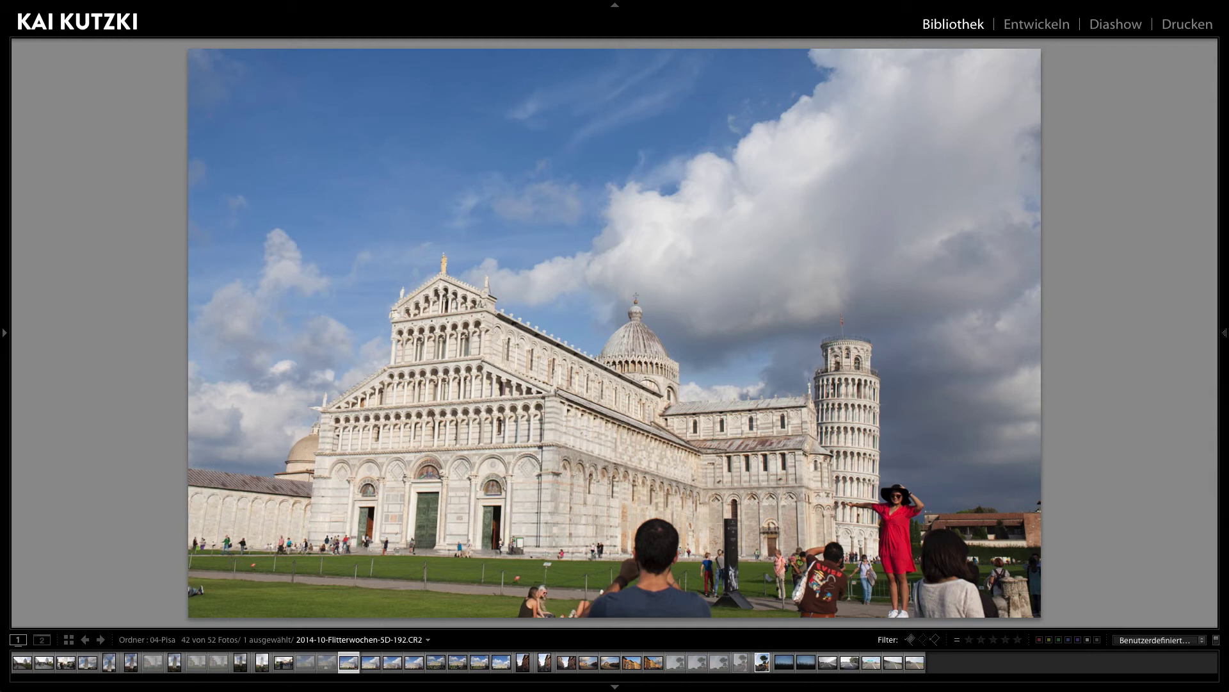
key("x")
key("Right")
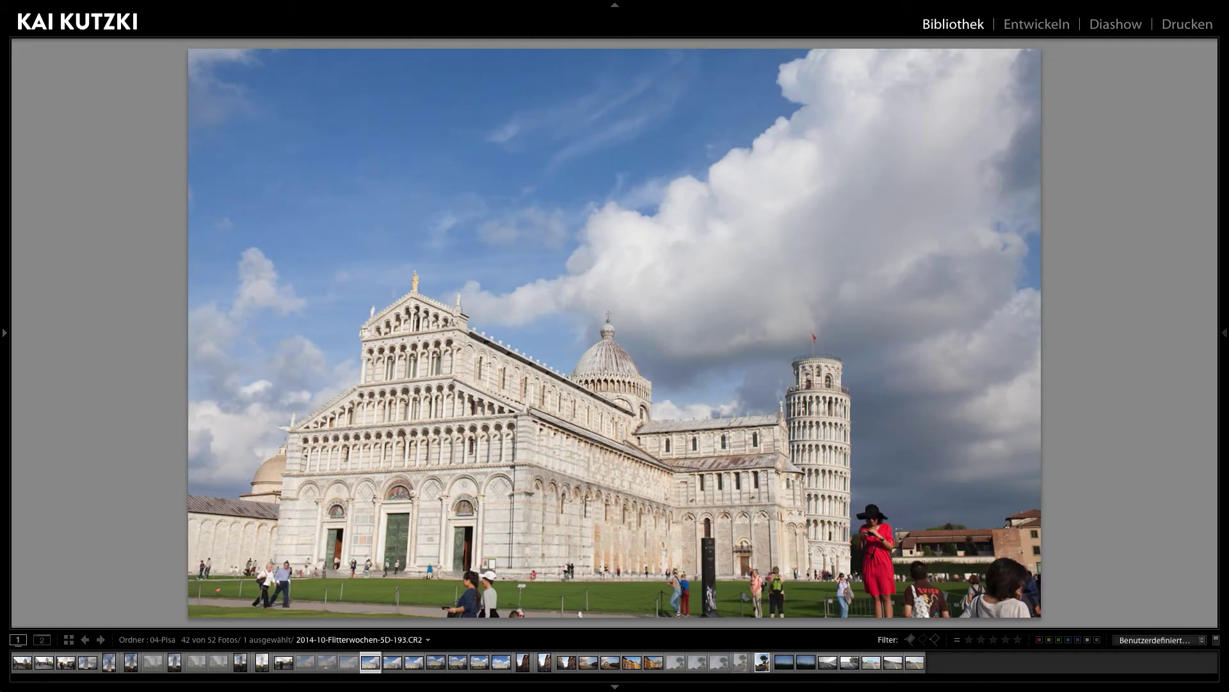
key("x")
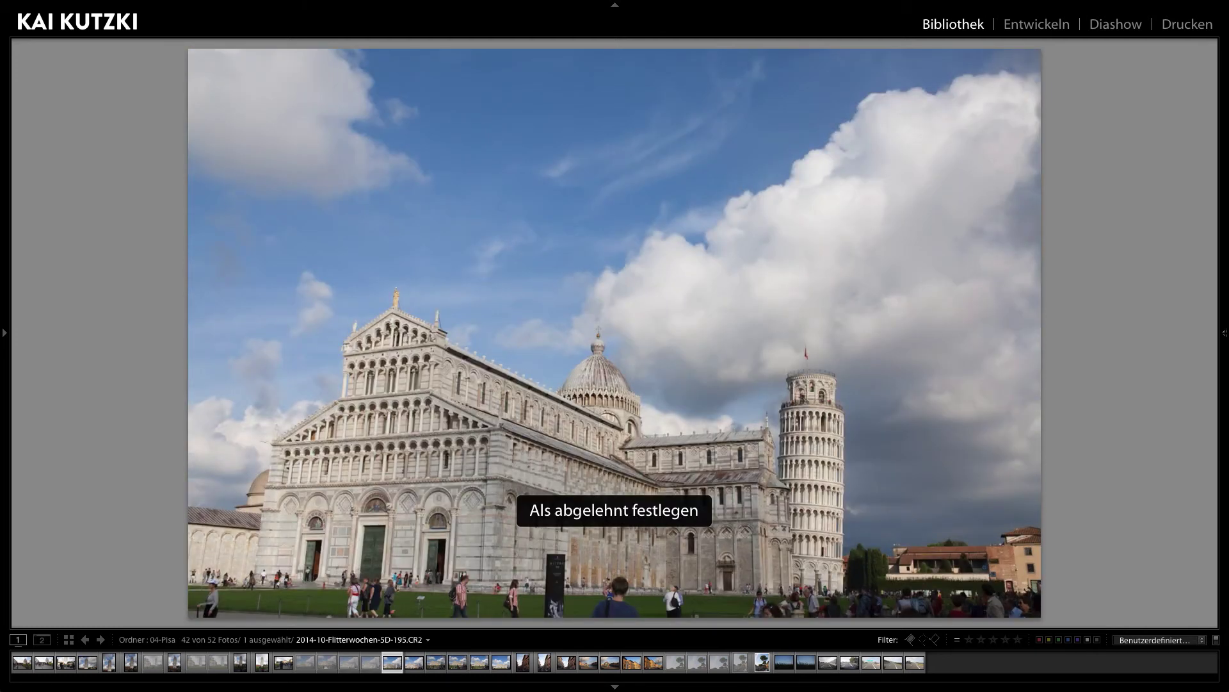
key("p")
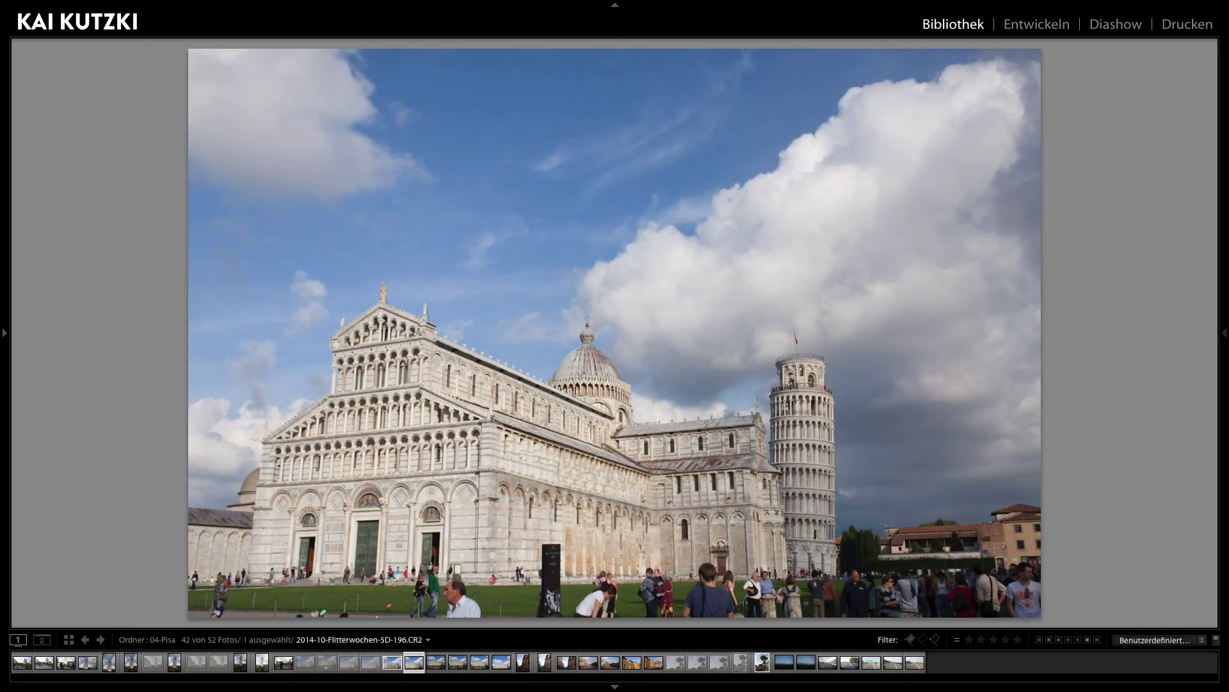
key("x")
key("p")
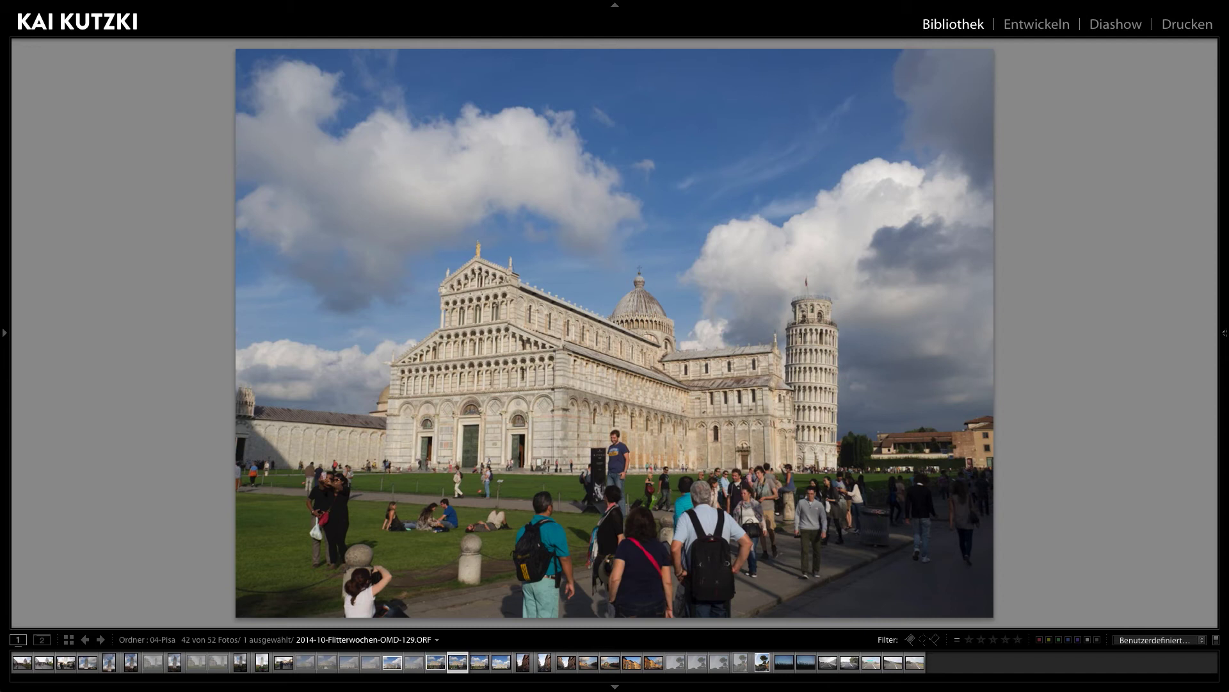
key("x")
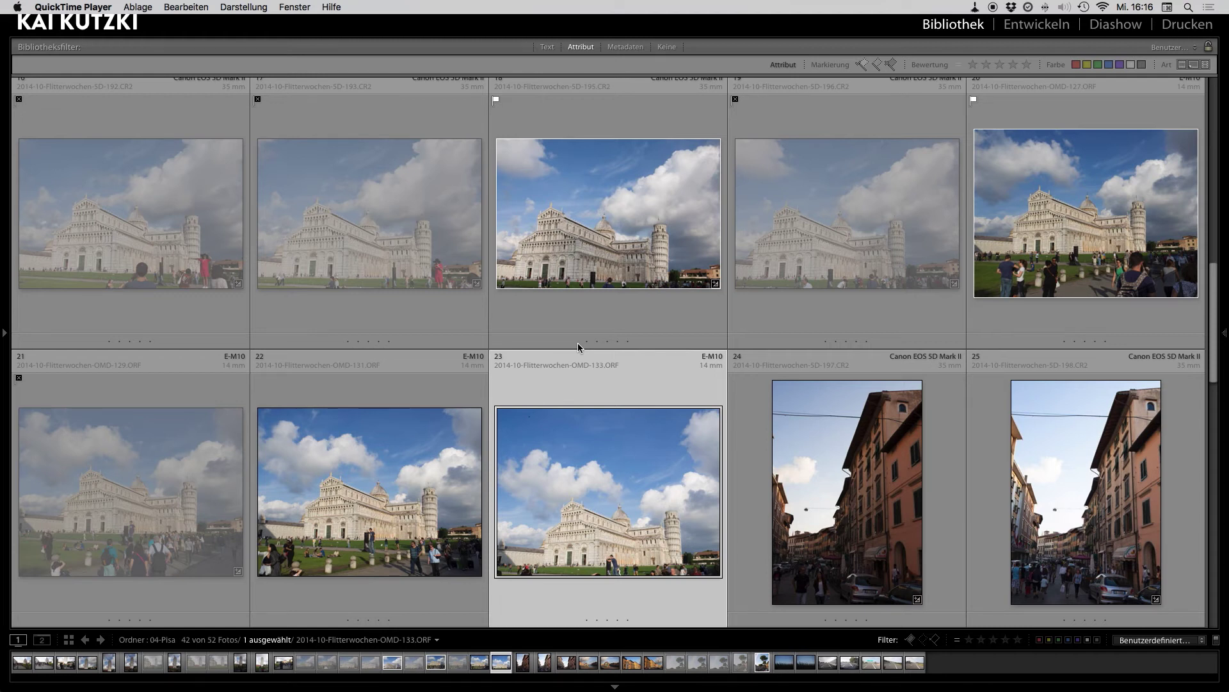
mouse_move(608, 489)
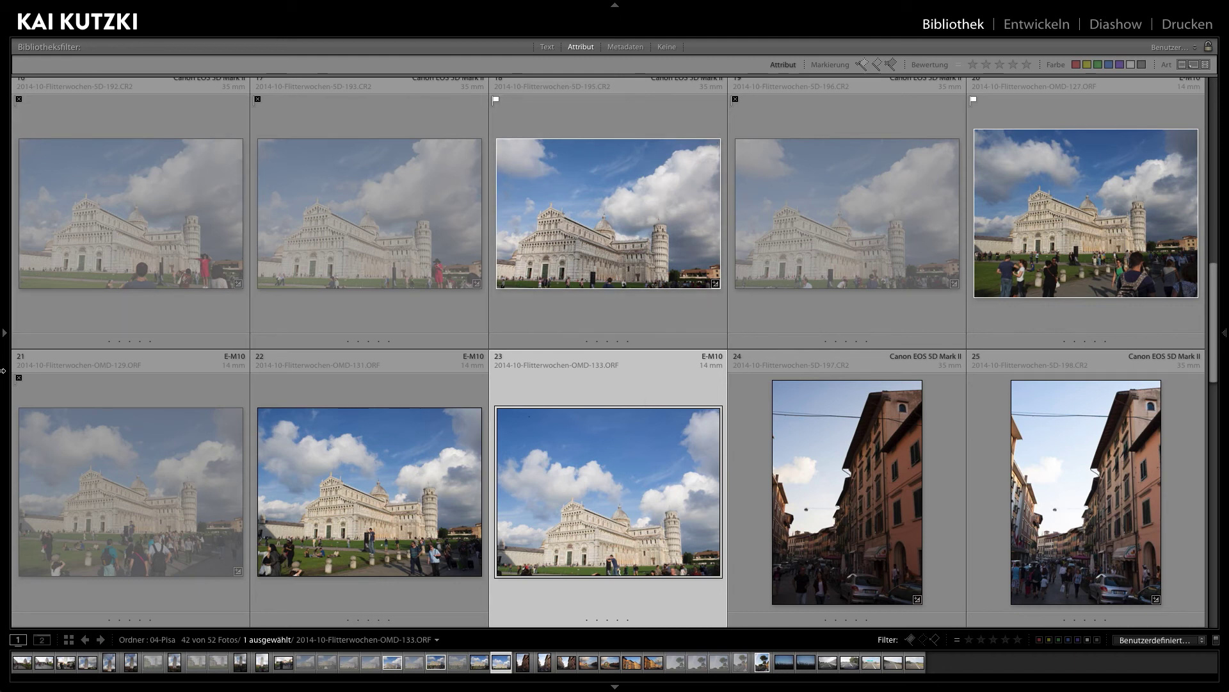
Show the left catalog and folder panel, then open and cancel the Import dialog.
left_click(3, 332)
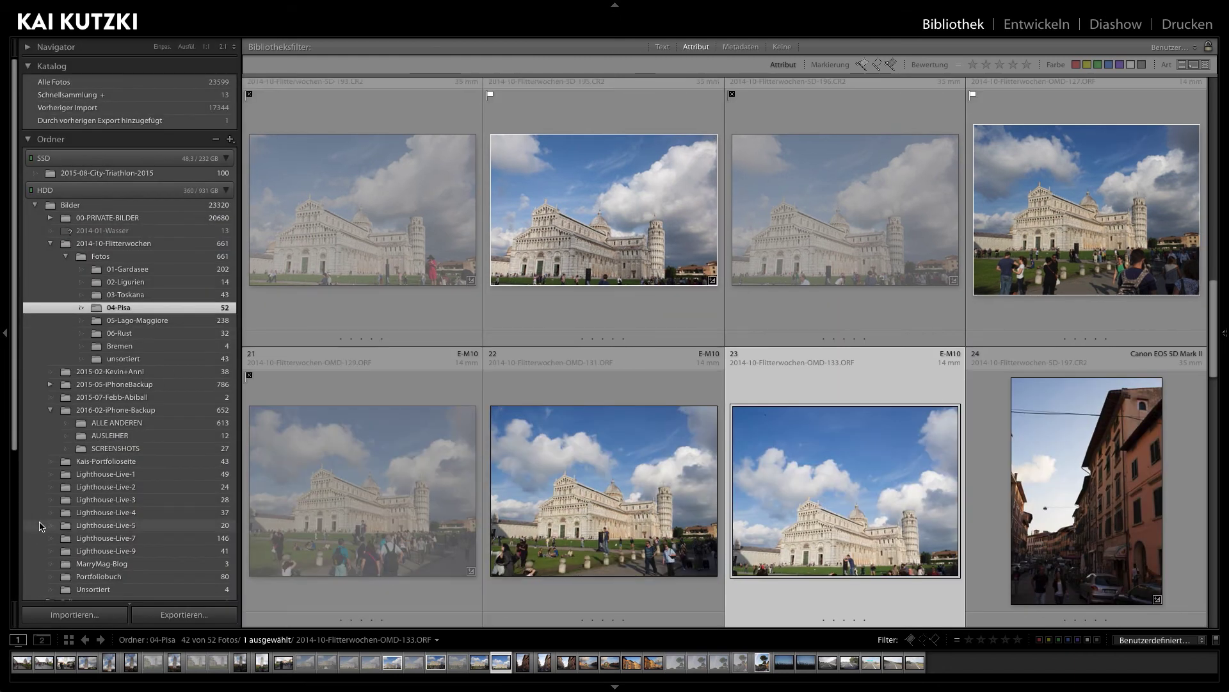
key("ctrl+shift+i")
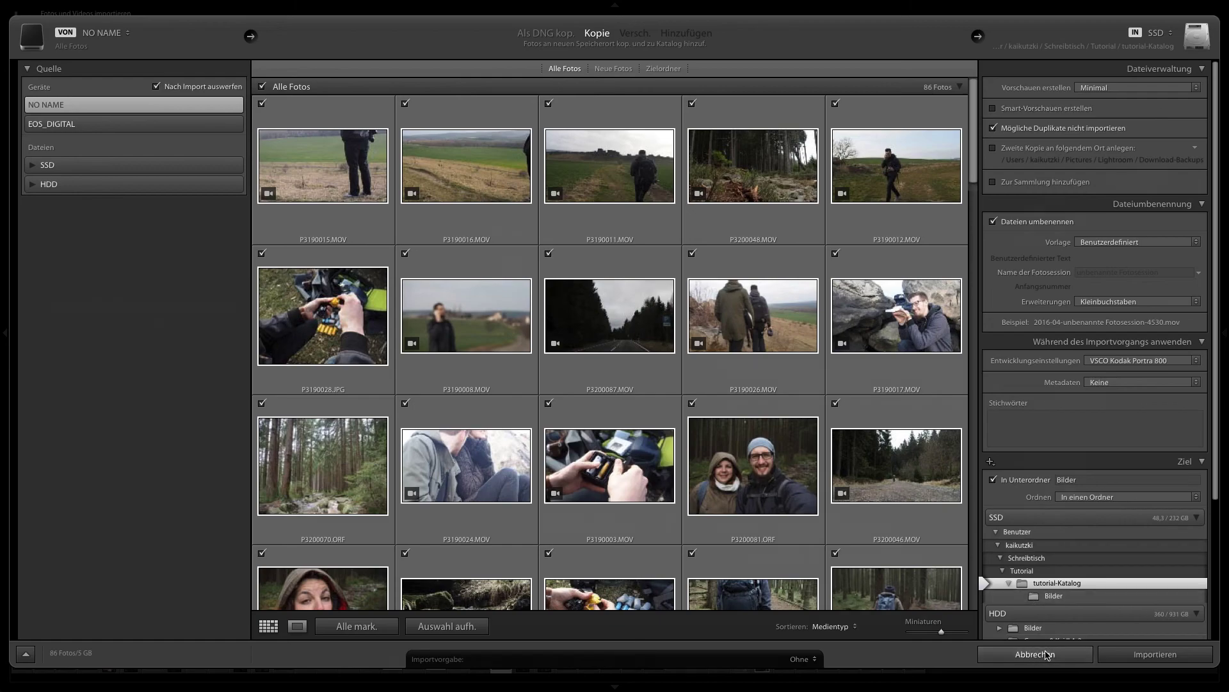
left_click(1155, 654)
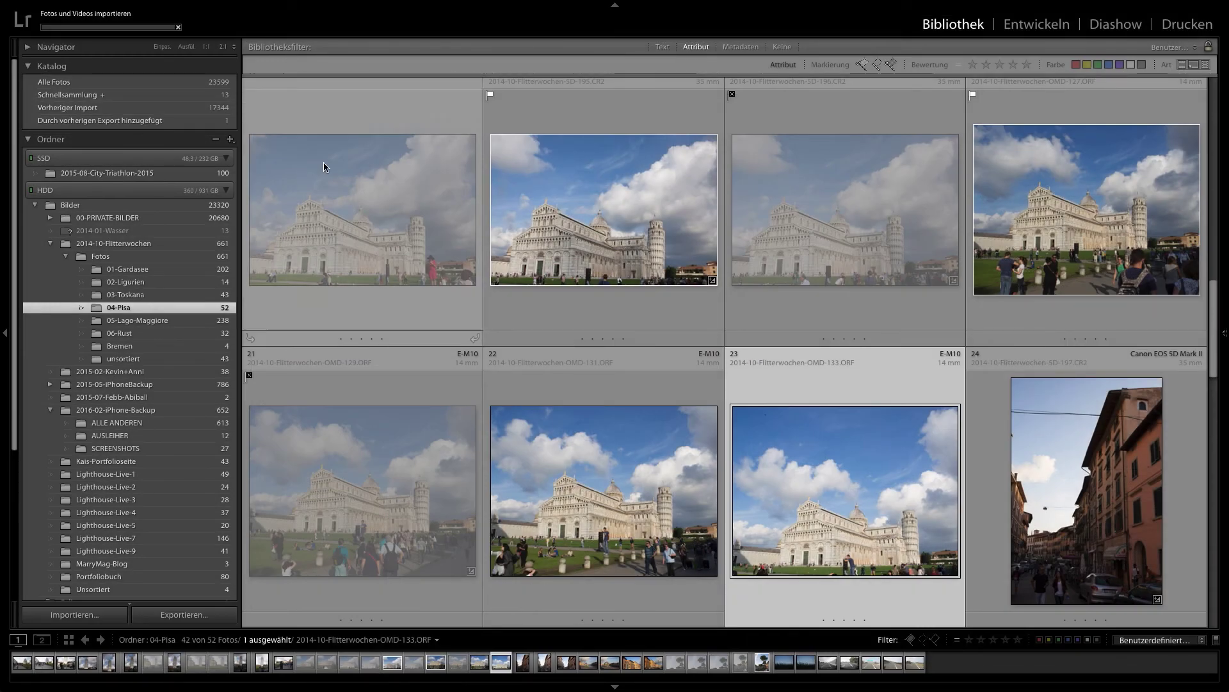
Build a smart preview via Bibliothek > Vorschauen, verify it in Develop, and return to the grid.
mouse_move(322, 2)
left_click(109, 7)
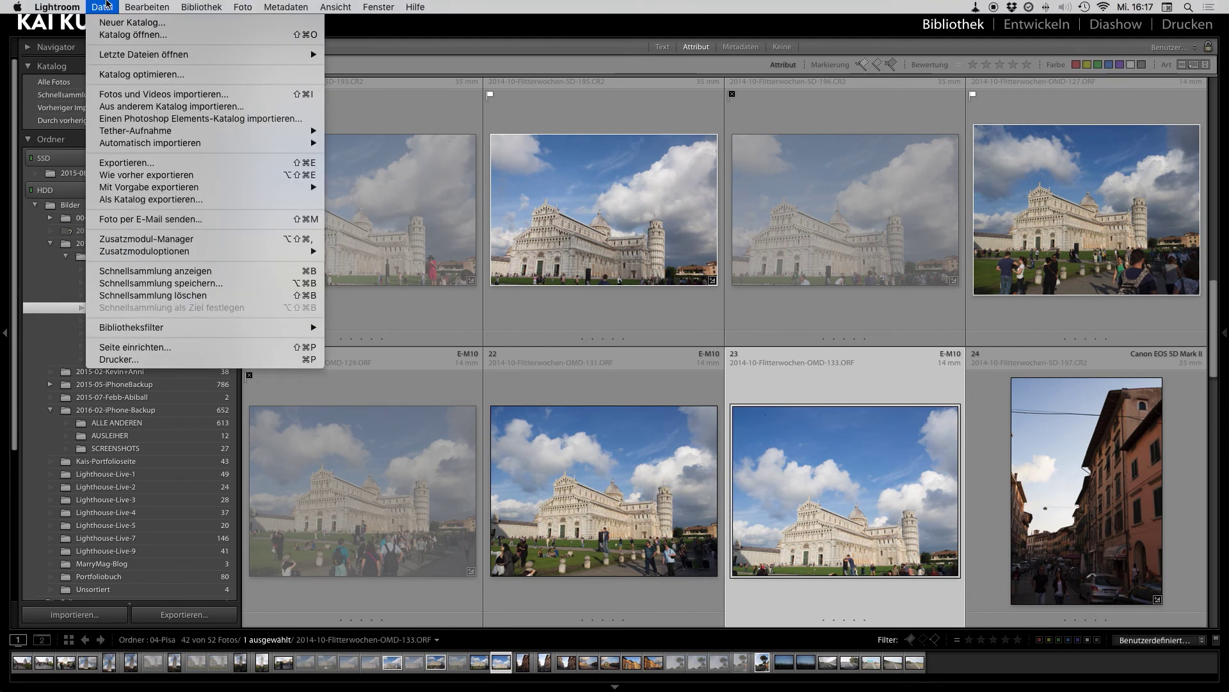
mouse_move(230, 318)
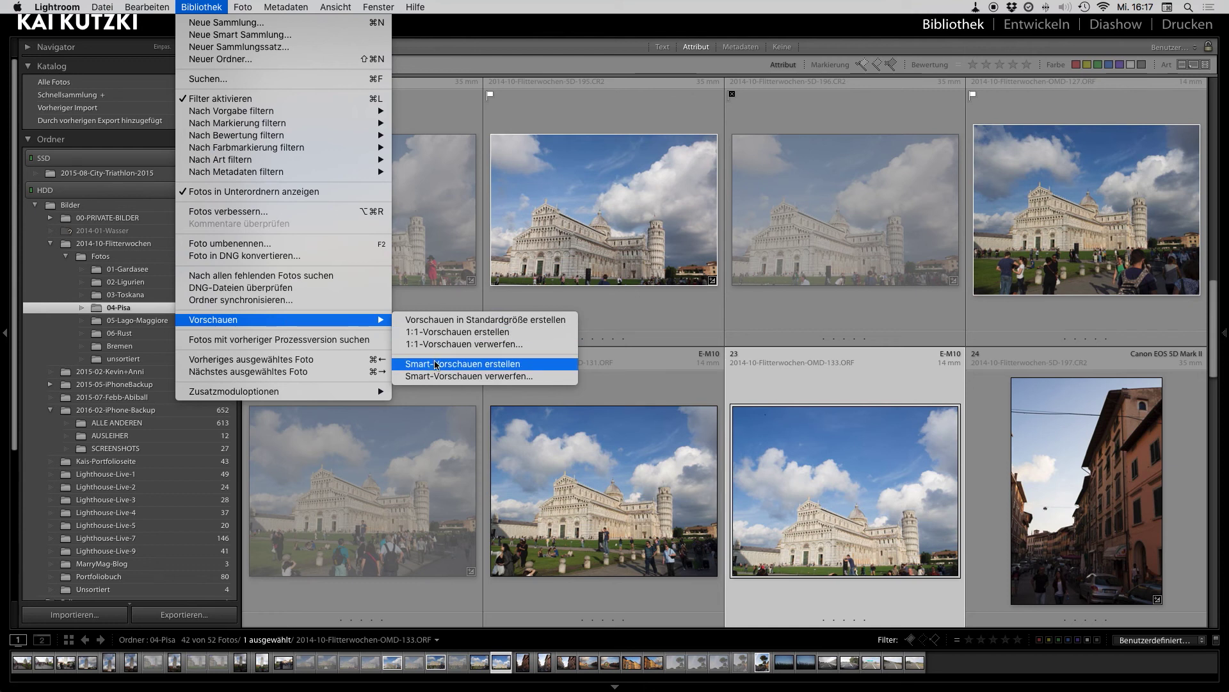
left_click(736, 379)
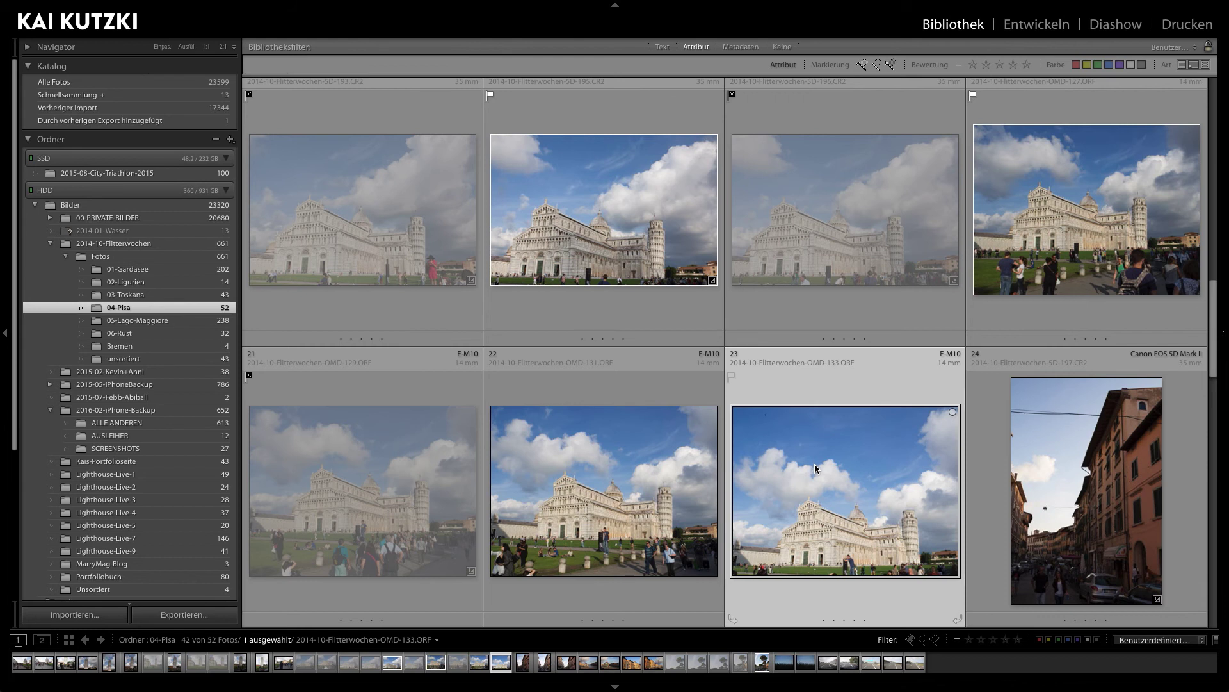
key("d")
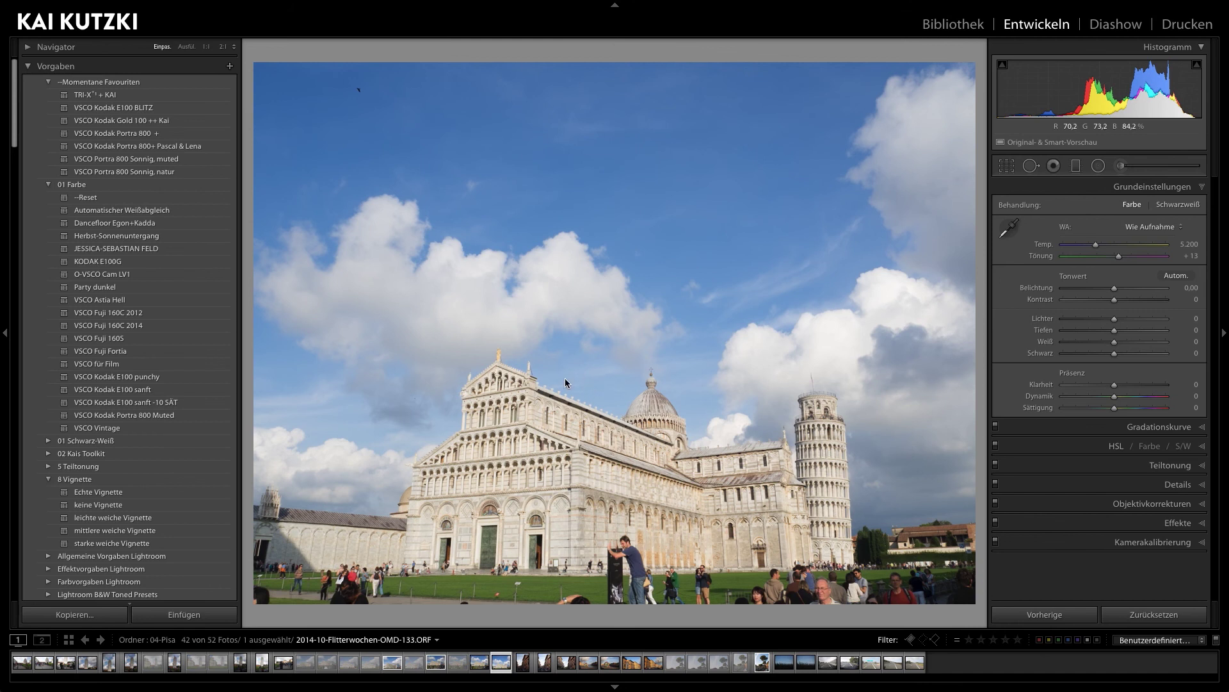
key("g")
key("super+Tab")
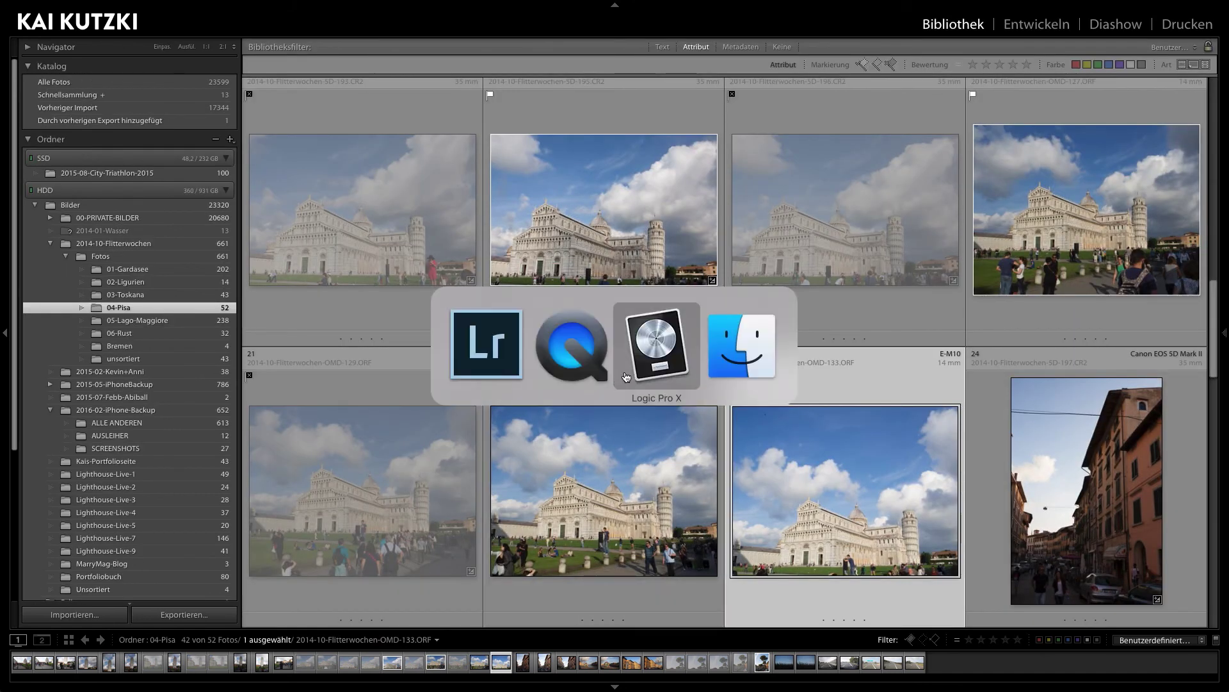
In Finder, rename HDD > Bilder > 2014-10-Flitterwochen > Fotos > 04-Pisa to 04-Pisa2.
left_click(749, 337)
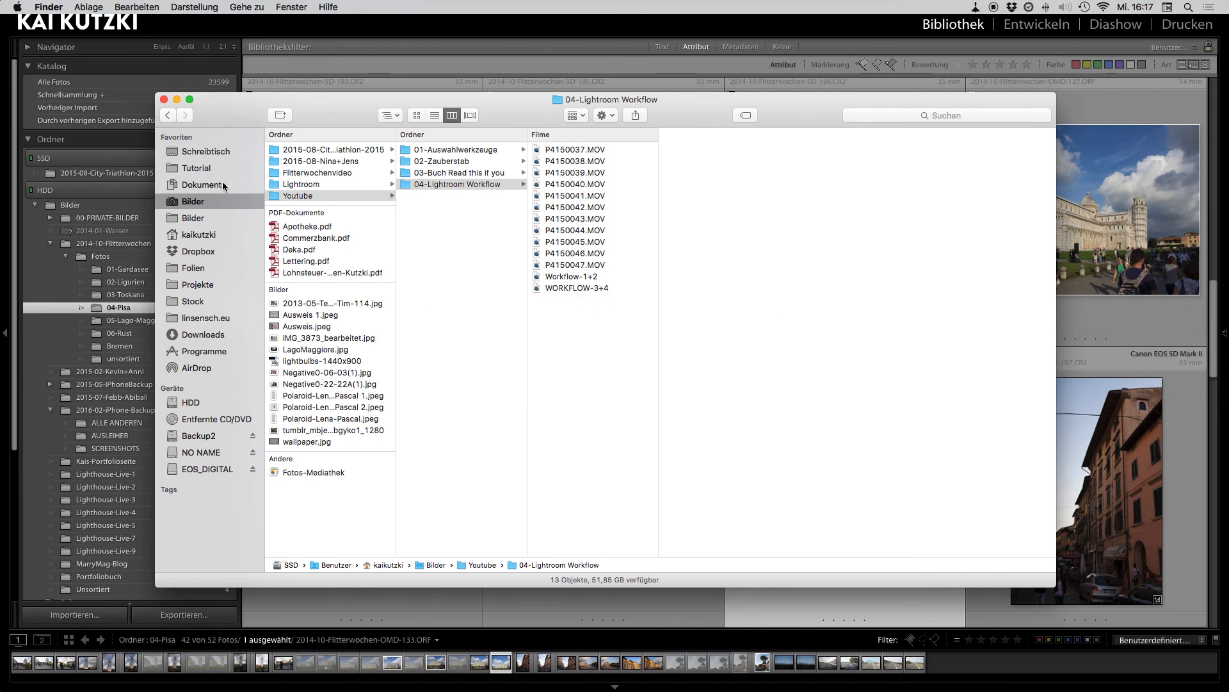
left_click(220, 217)
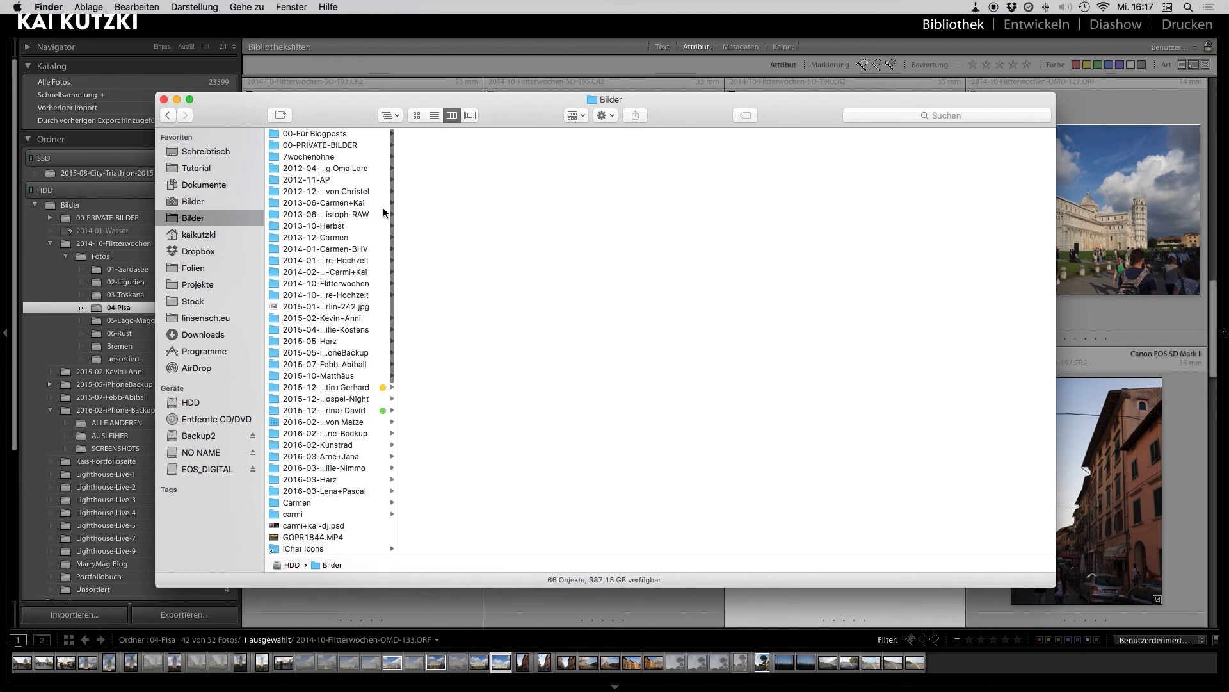
left_click(362, 283)
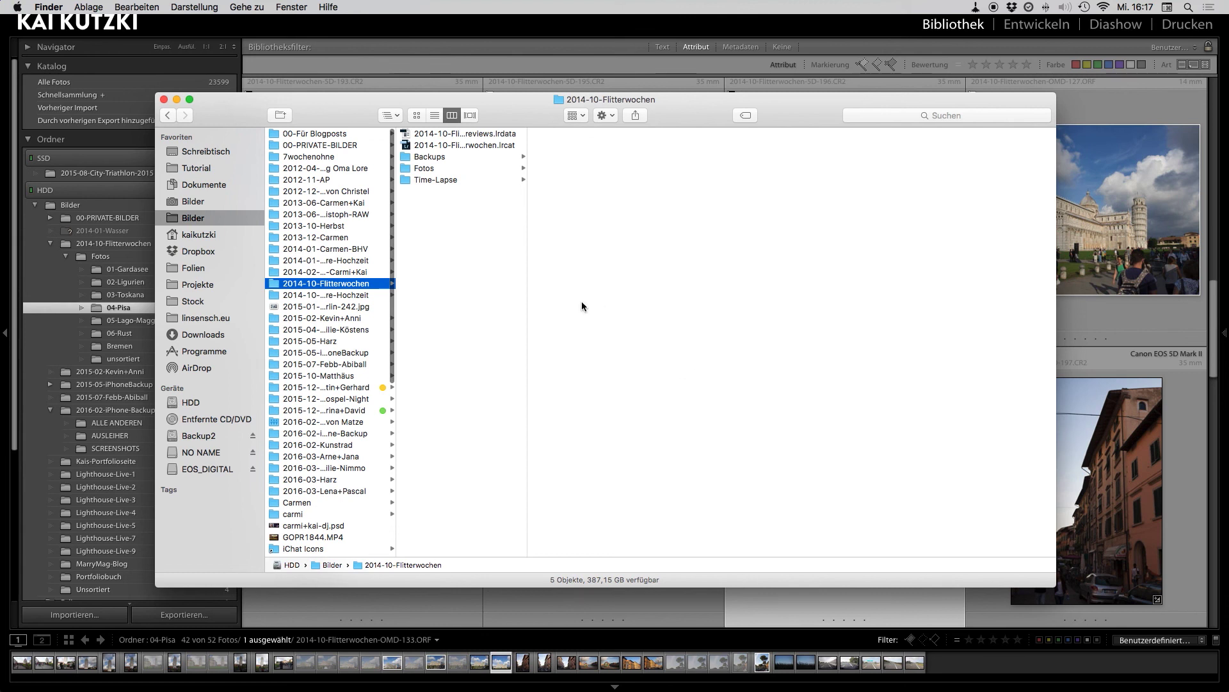
left_click(489, 169)
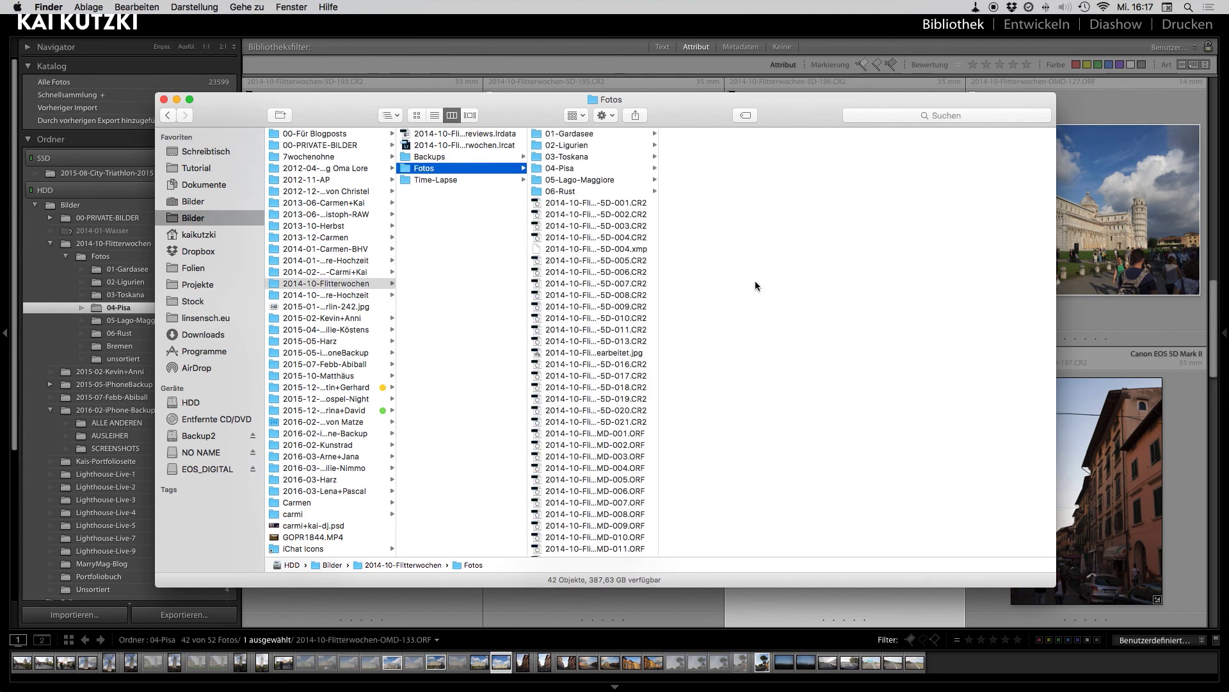
left_click(614, 166)
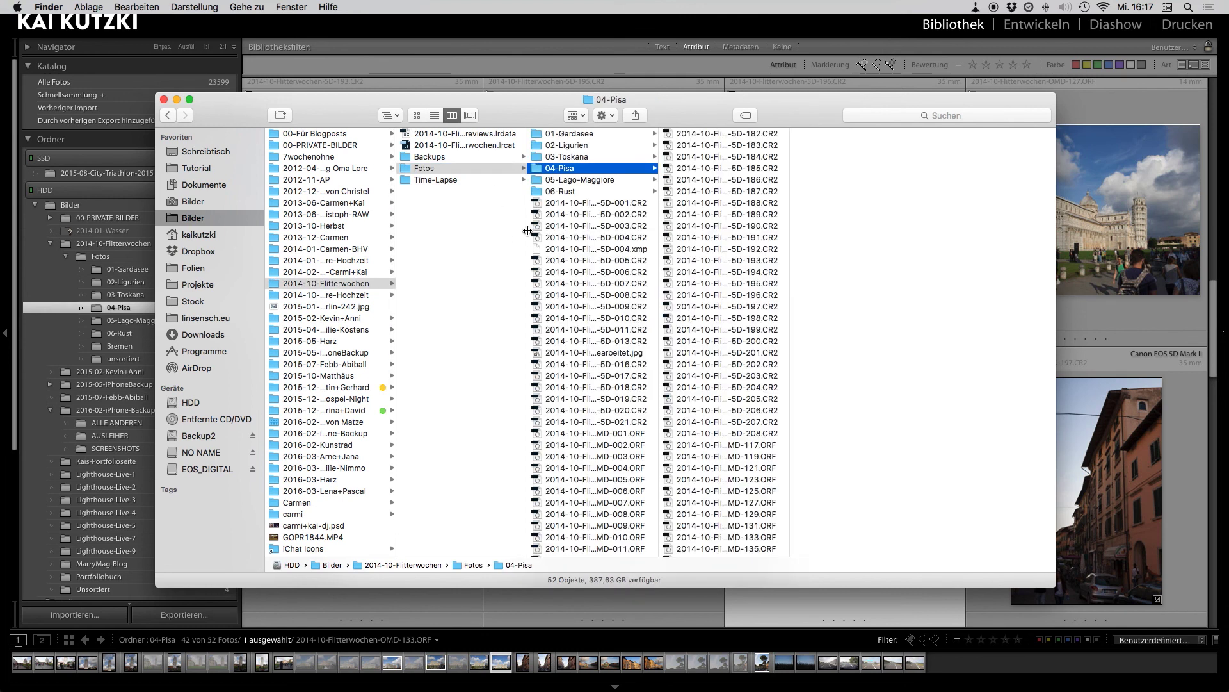
key("Return")
type("2")
key("Return")
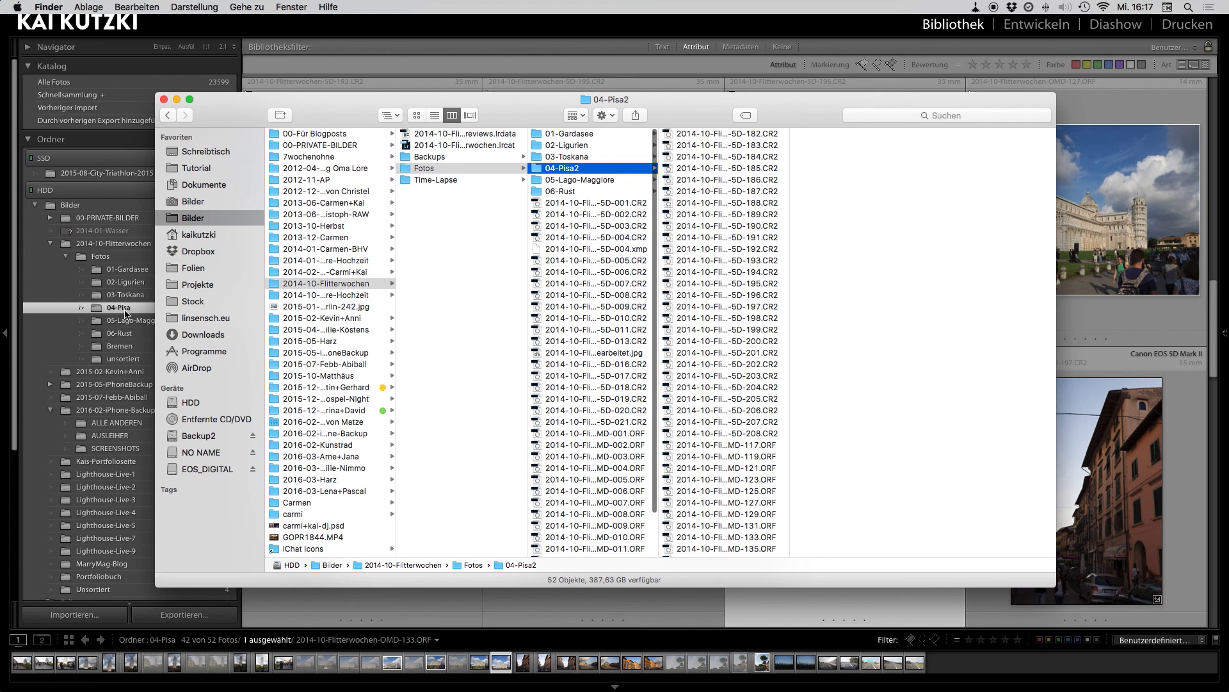
left_click(112, 316)
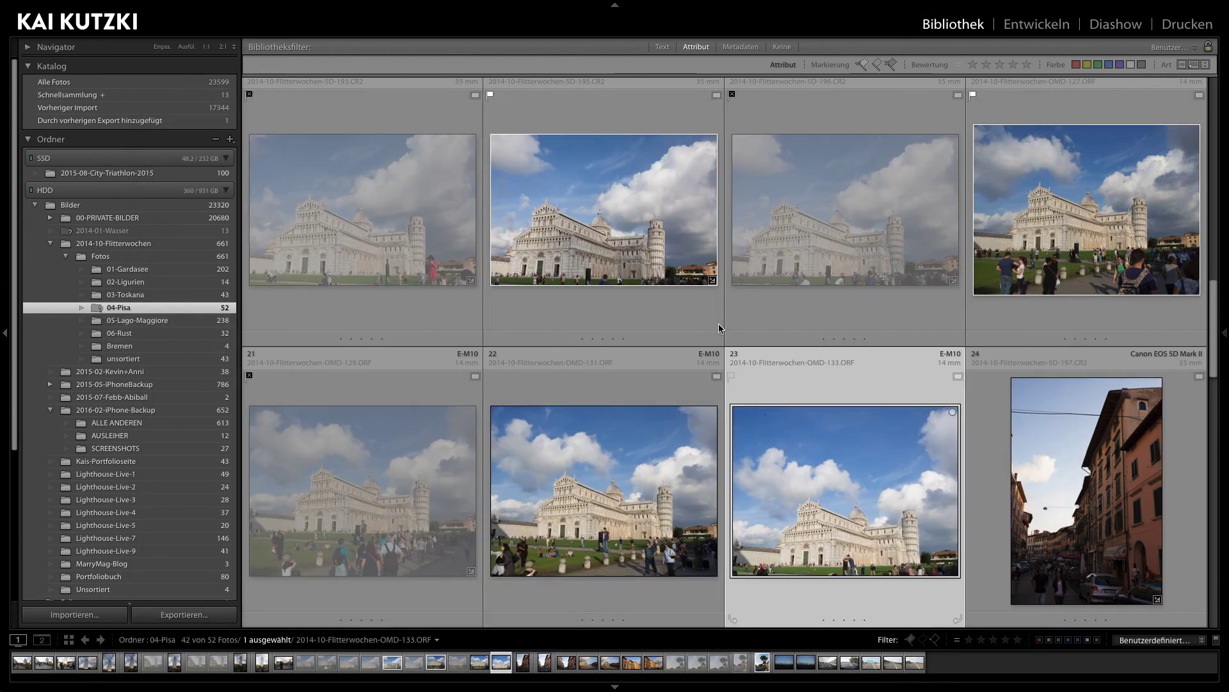
Hide the left panel and in Develop set Belichtung +0.55, Klarheit +23 and Lichter −38.
left_click(5, 335)
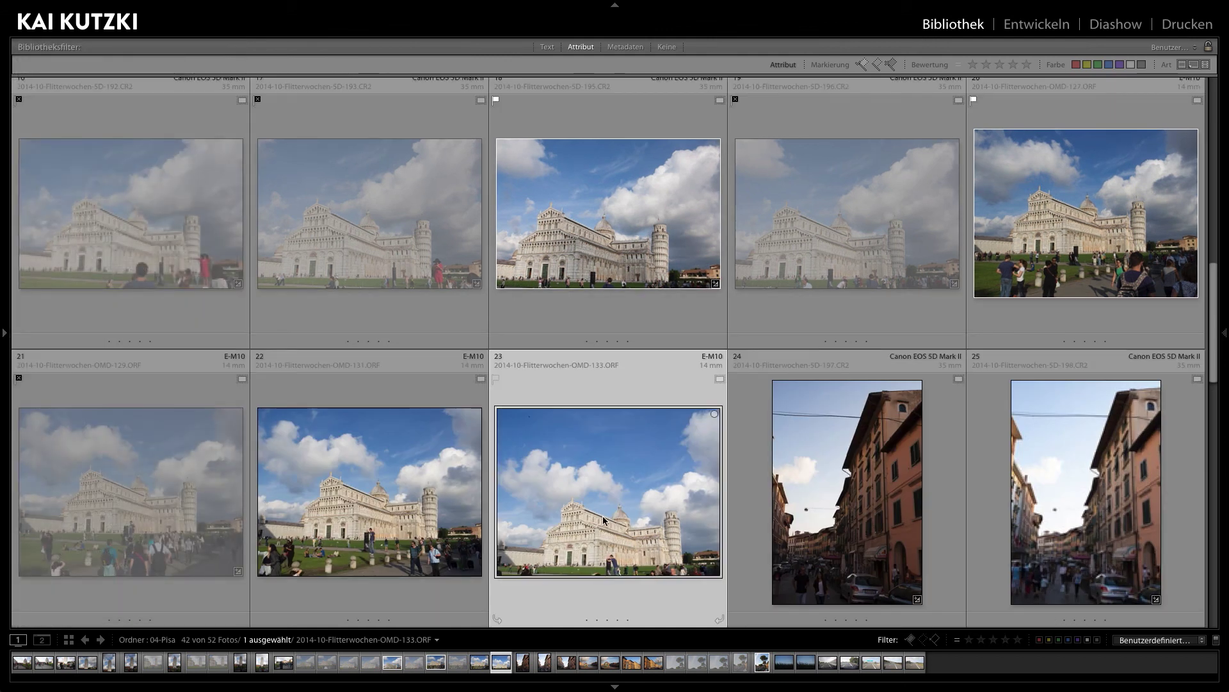
key("d")
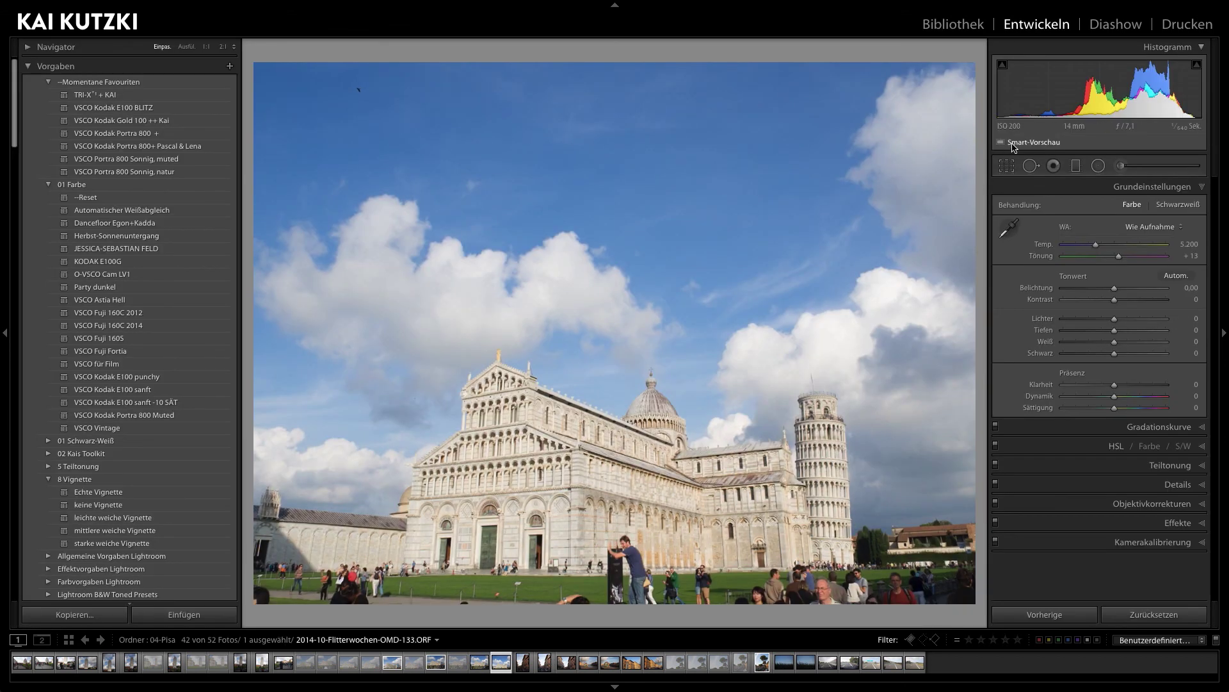
mouse_move(1033, 142)
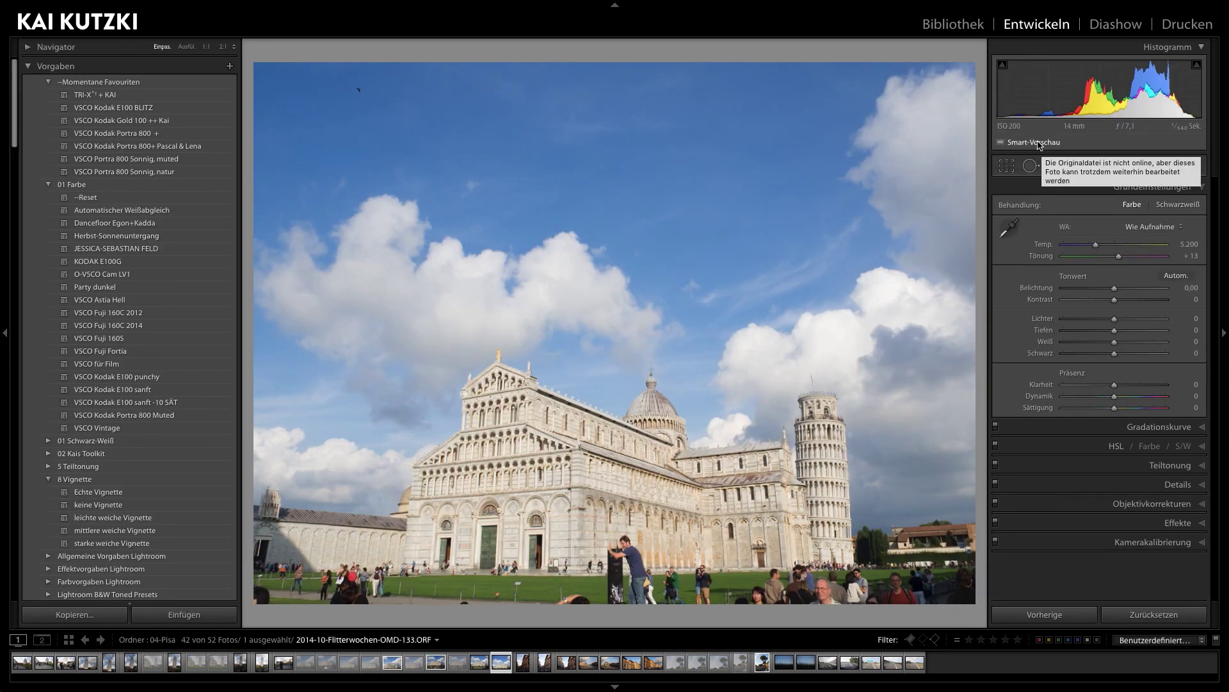
left_click_drag(1114, 288, 1120, 293)
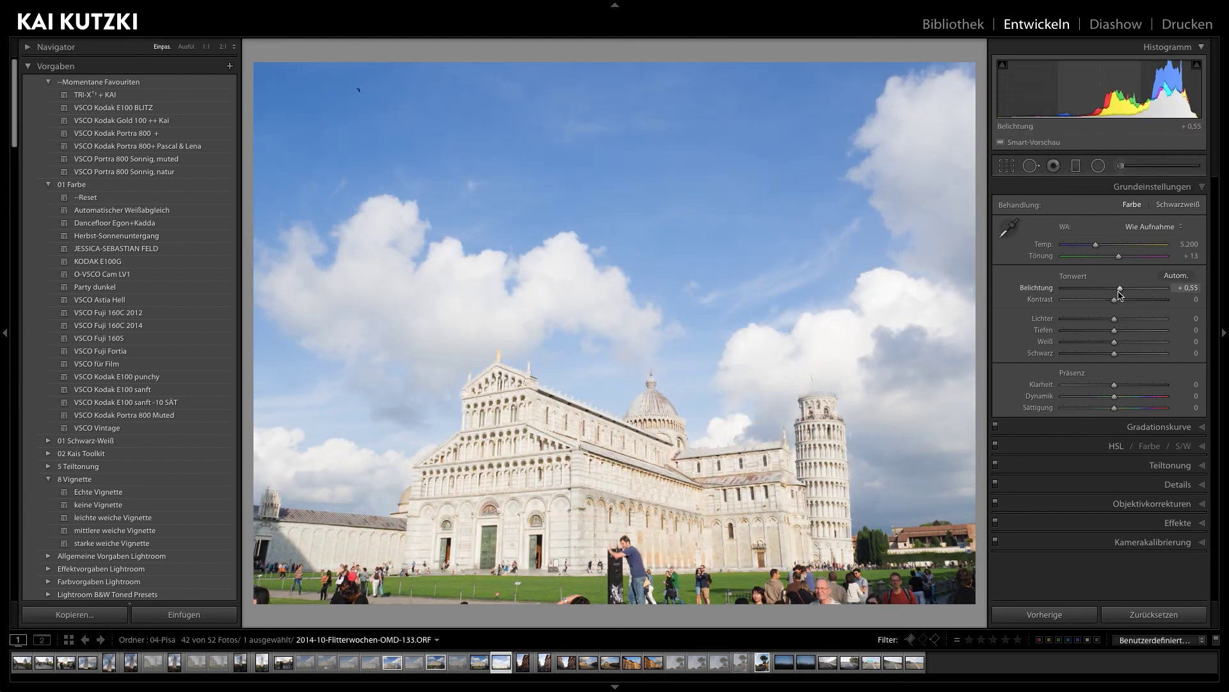
left_click_drag(1114, 384, 1125, 384)
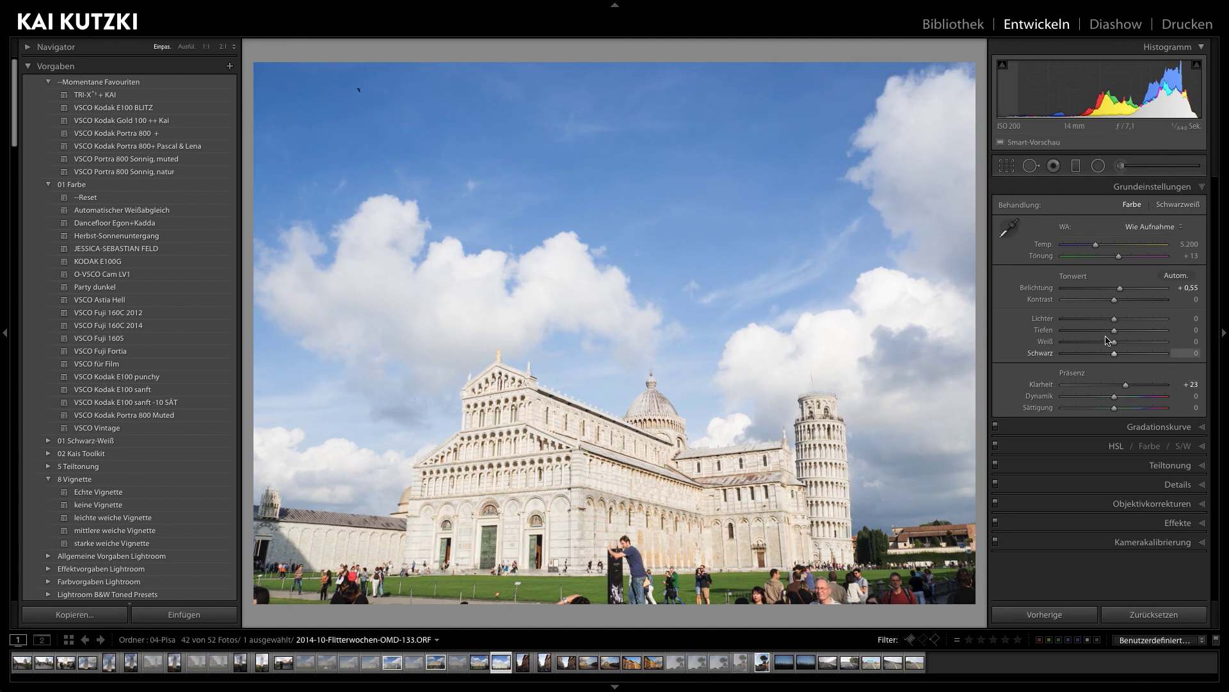
left_click_drag(1114, 318, 1095, 318)
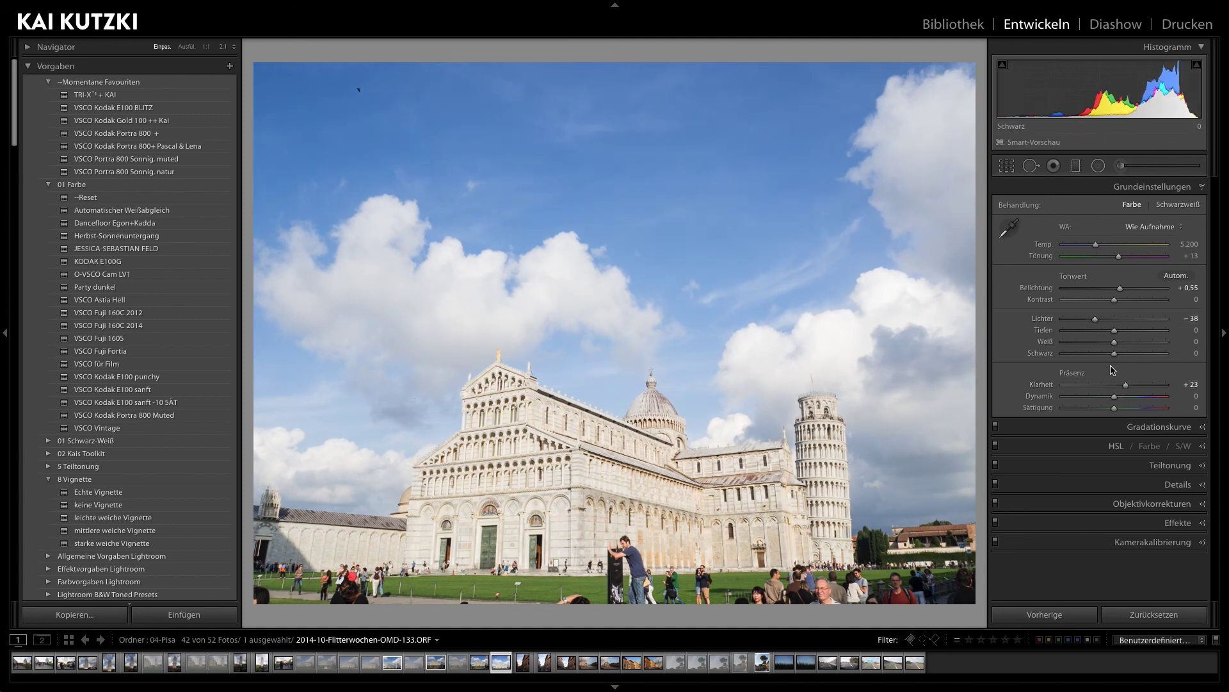